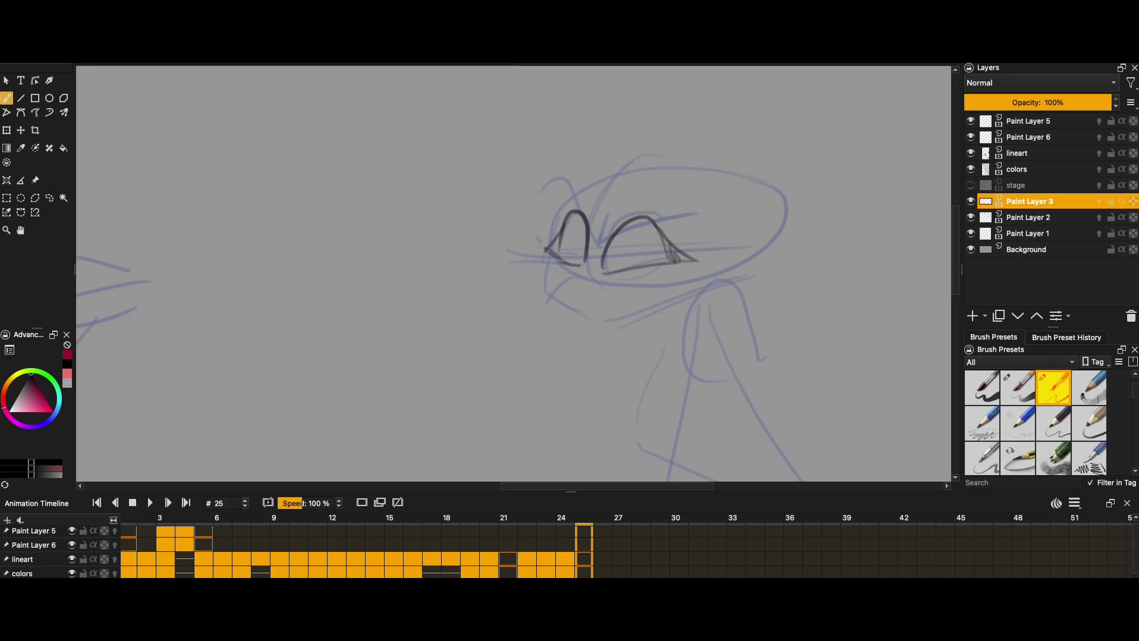
- Sketch the hunched character's brow, lower eyelids, nose and jaw in dark strokes over the blue construction lines on frame 25
mouse_move(548, 180)
mouse_down()
mouse_move(593, 243)
mouse_move(710, 224)
mouse_up()
key(ctrl+z)
drag(601, 266, 673, 252)
drag(543, 291, 588, 324)
key(ctrl+z)
mouse_move(545, 249)
mouse_down()
mouse_move(614, 325)
mouse_move(725, 278)
mouse_up()
scroll(631, 255, up, 2)
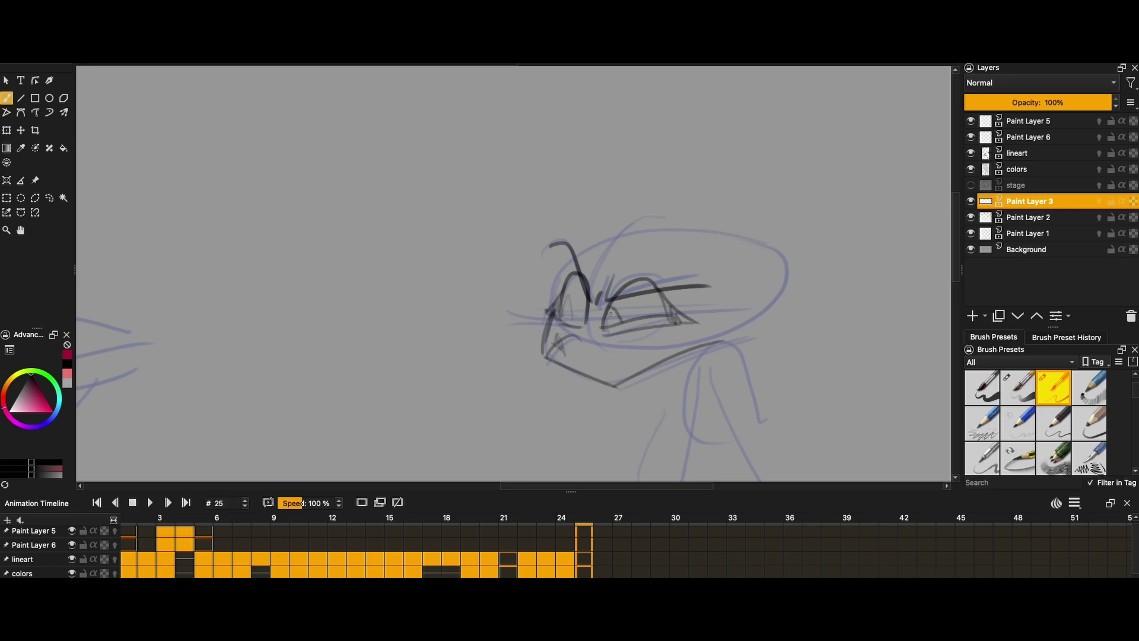
drag(581, 302, 527, 287)
mouse_move(706, 285)
mouse_down()
mouse_move(694, 324)
mouse_move(734, 297)
mouse_move(694, 199)
mouse_move(521, 158)
mouse_move(519, 239)
mouse_move(485, 279)
mouse_move(496, 346)
mouse_up()
click(683, 304)
- Sketch the hunched character's near upper arm and forearm along the blue guide lines
drag(549, 142, 493, 340)
drag(593, 148, 537, 341)
drag(585, 300, 580, 181)
mouse_move(522, 218)
mouse_down()
mouse_move(485, 434)
mouse_move(518, 180)
mouse_move(454, 405)
mouse_up()
key(ctrl+z)
mouse_move(469, 147)
mouse_down()
mouse_move(394, 428)
mouse_move(444, 382)
mouse_move(426, 377)
mouse_up()
key(ctrl+z)
key(ctrl+z)
- Sketch the angular hand and thumb at the end of the near forearm
drag(356, 331, 427, 386)
key(ctrl+z)
drag(356, 331, 427, 386)
drag(363, 335, 341, 410)
drag(351, 407, 425, 438)
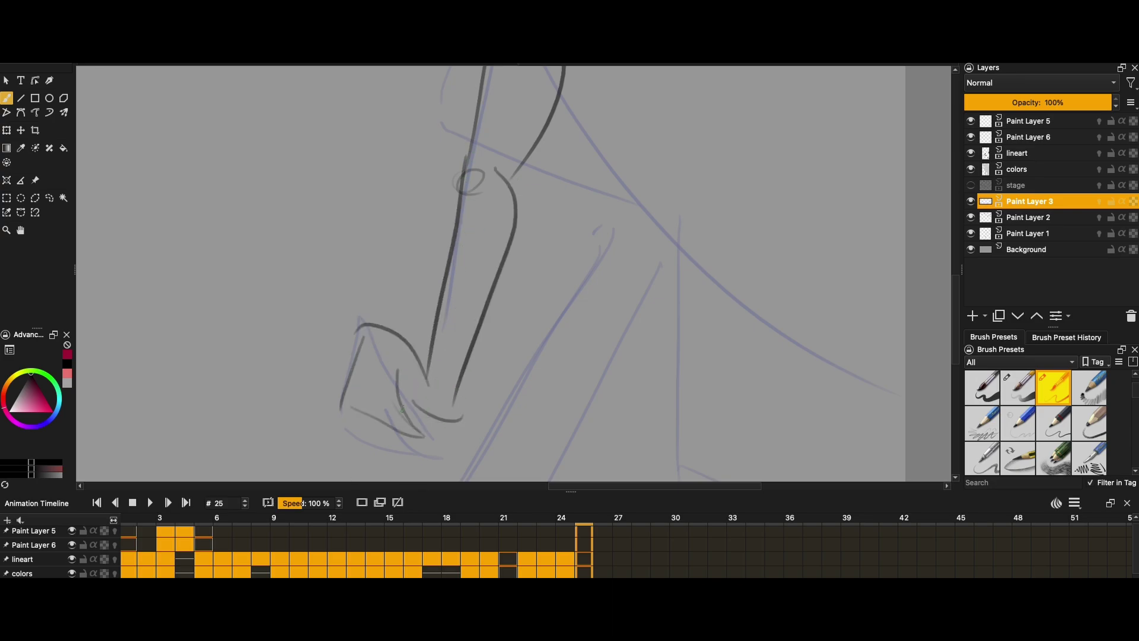
drag(354, 332, 423, 373)
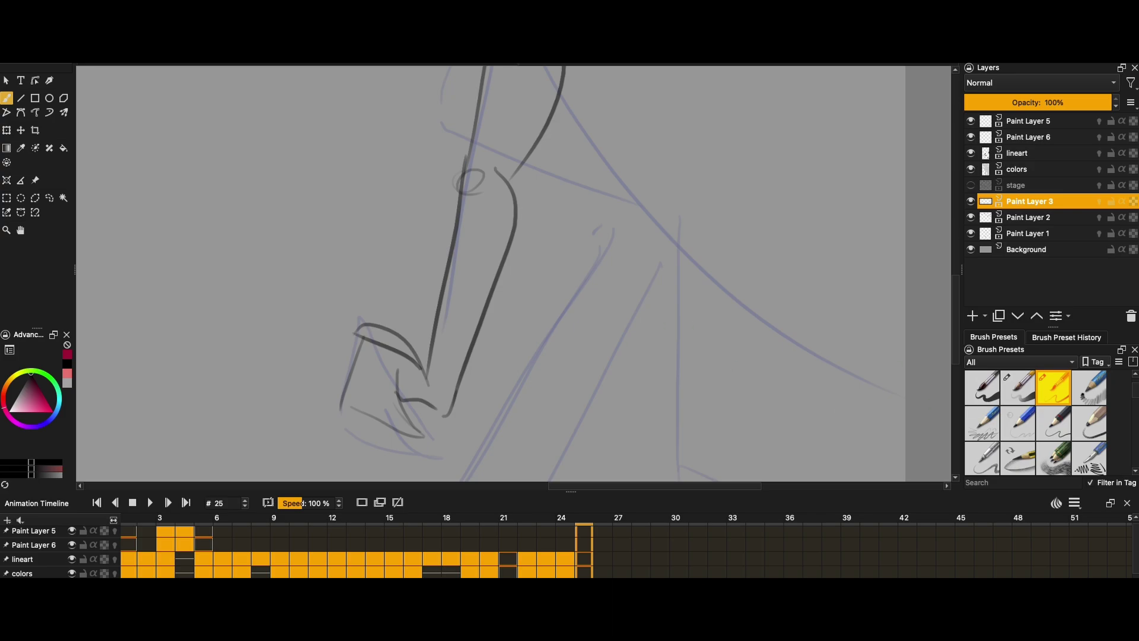
- Erase the surplus upper line on the back of the hand and return to the sketch brush
scroll(1133, 393, up, 2)
click(982, 387)
drag(362, 316, 403, 336)
click(1055, 469)
- Sketch the front contour of the chest and the long sloping line of the back
scroll(501, 413, up, 5)
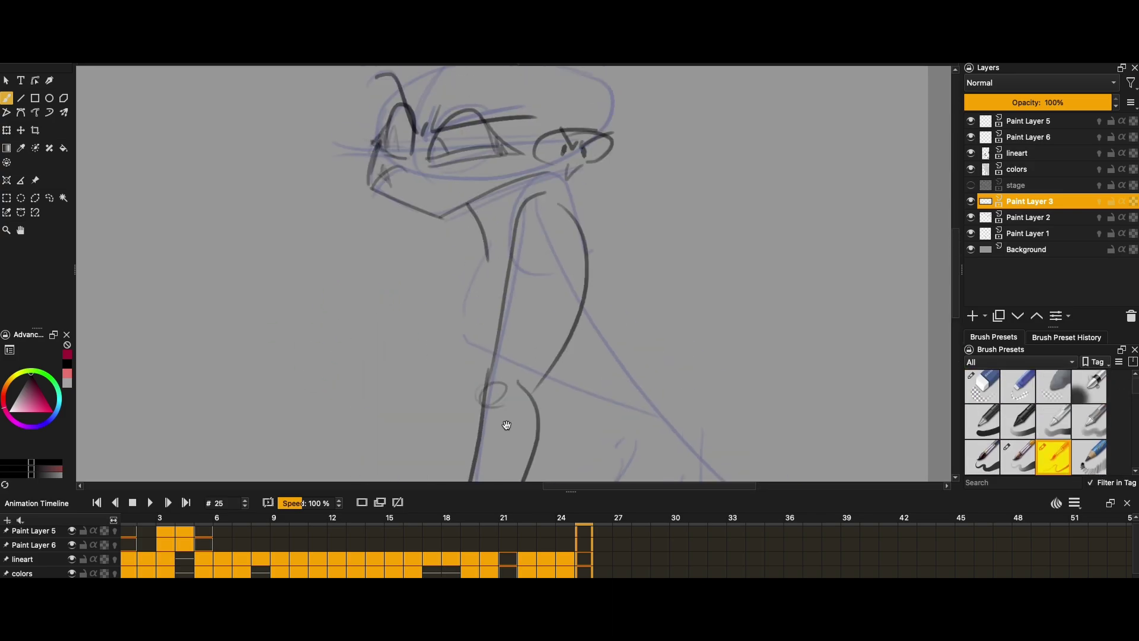
scroll(559, 325, up, 5)
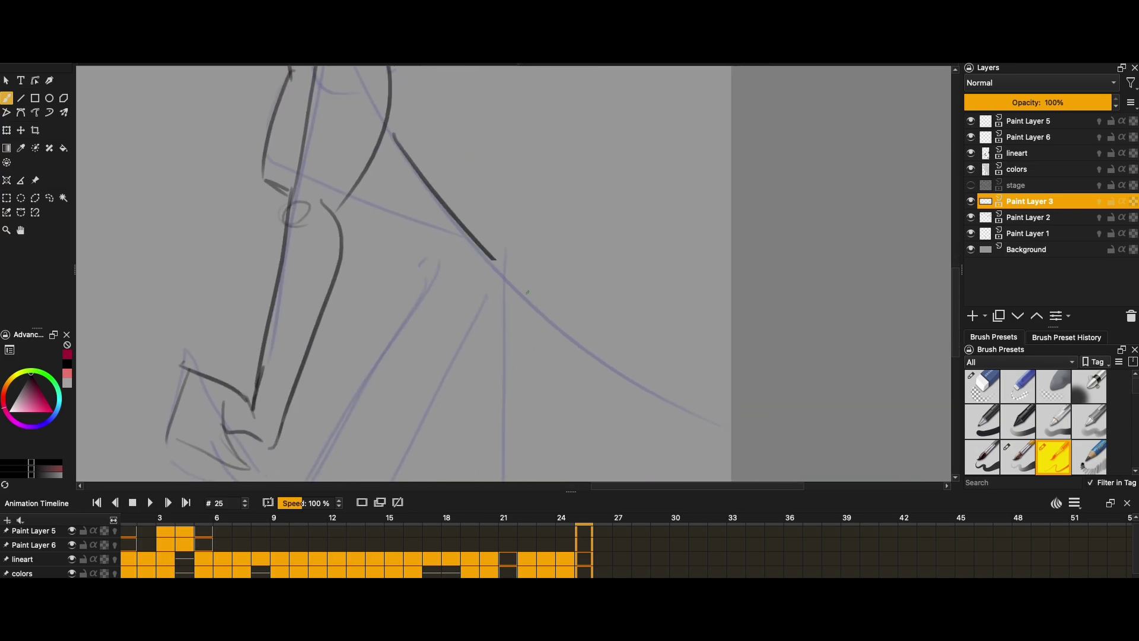
right_click(533, 250)
scroll(541, 311, down, 3)
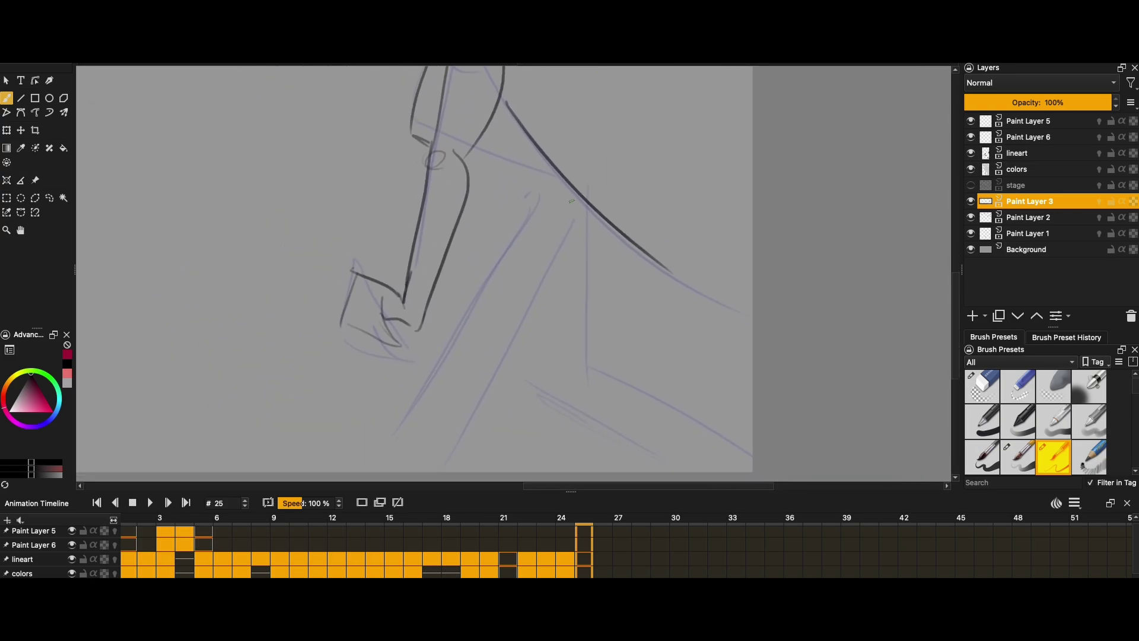
- Sketch the bent rear leg with its thigh, knee circle and lower leg
mouse_move(587, 195)
mouse_down()
mouse_move(597, 371)
mouse_move(719, 472)
mouse_up()
drag(528, 383, 661, 471)
drag(537, 275, 553, 389)
click(982, 386)
click(1045, 464)
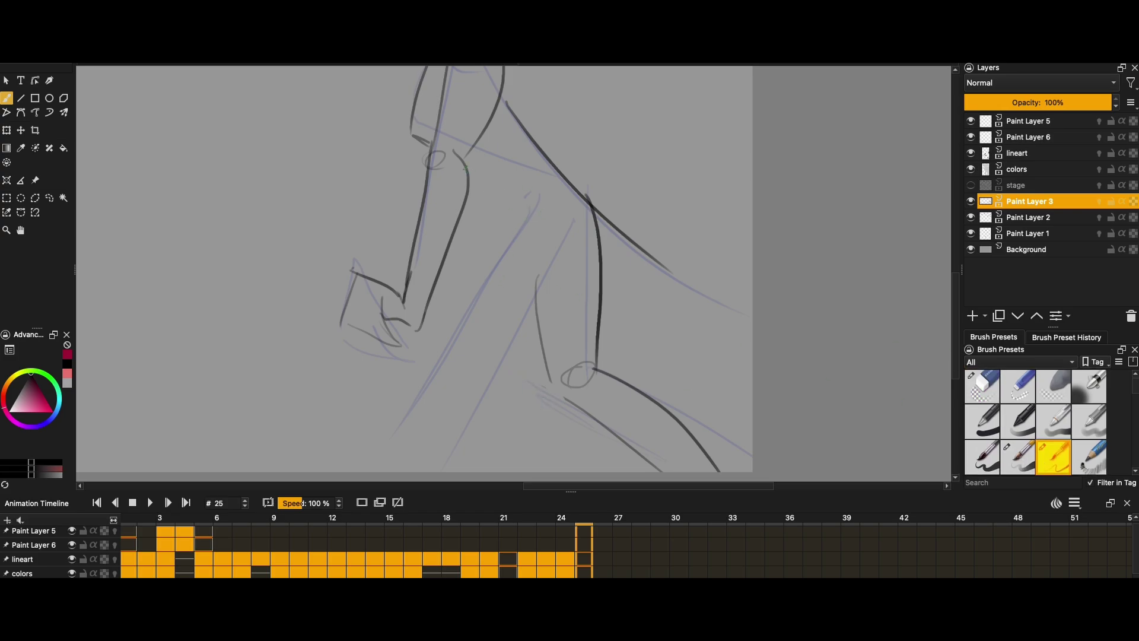
- Sketch the front leg's two long contours and the belly line leading into the hip
drag(554, 202, 534, 208)
drag(528, 211, 380, 466)
key(ctrl+z)
drag(531, 211, 407, 433)
key(ctrl+z)
drag(477, 335, 469, 359)
drag(556, 240, 491, 394)
drag(521, 214, 409, 468)
drag(468, 323, 390, 460)
- Add the curved garment hem across the thighs and short curls of hair around the ear
scroll(561, 238, up, 3)
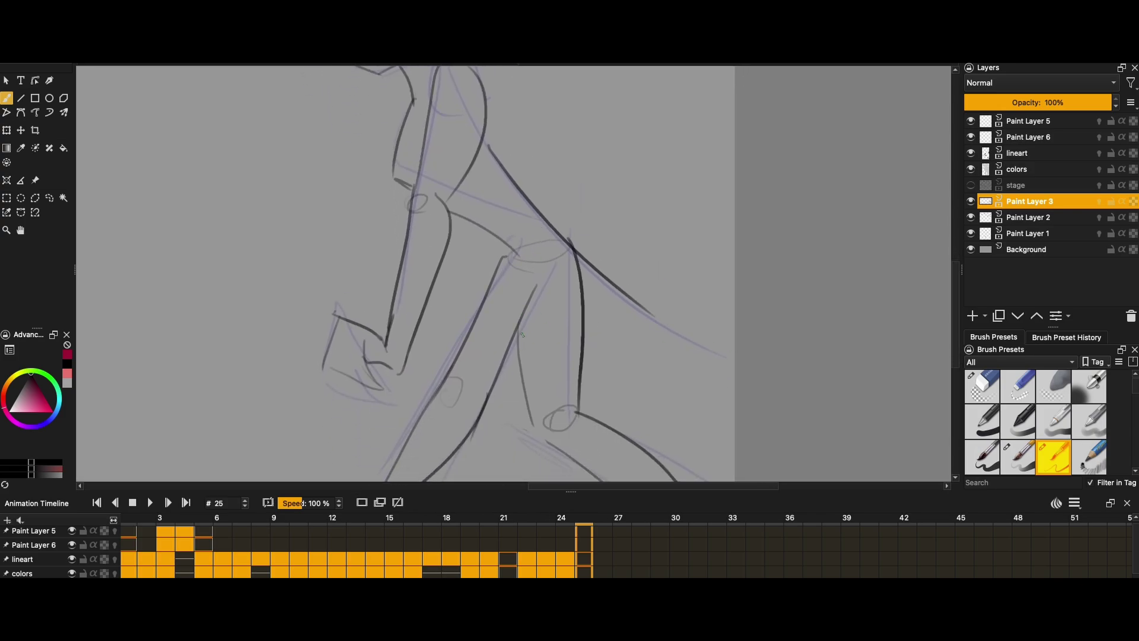
mouse_move(503, 252)
mouse_down()
mouse_move(462, 356)
mouse_move(592, 335)
mouse_up()
scroll(482, 256, up, 5)
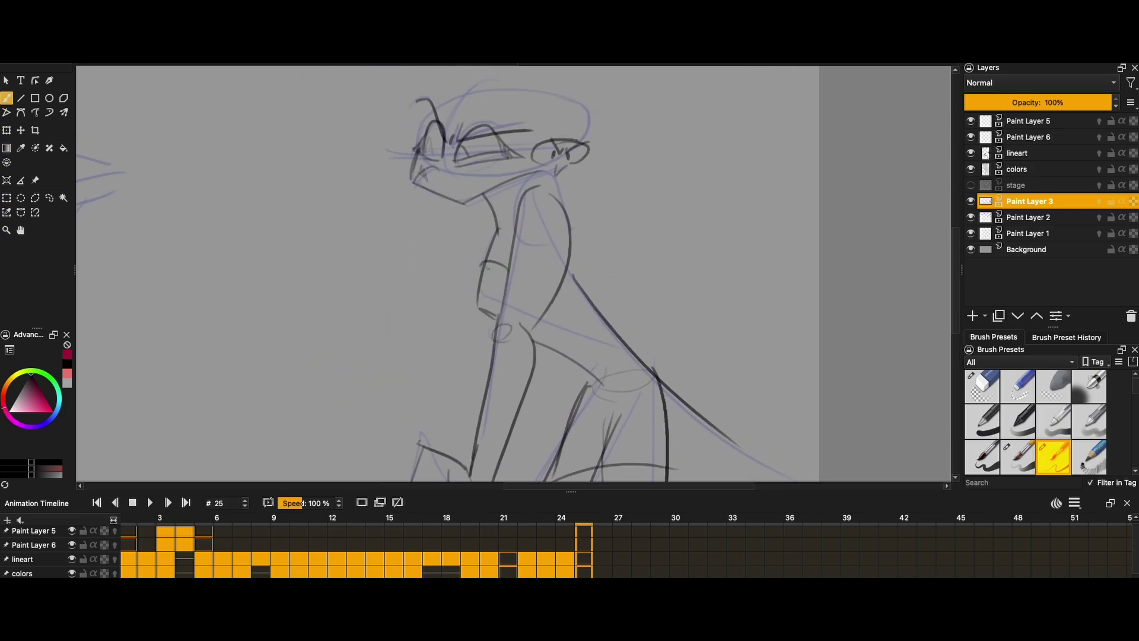
scroll(484, 274, up, 5)
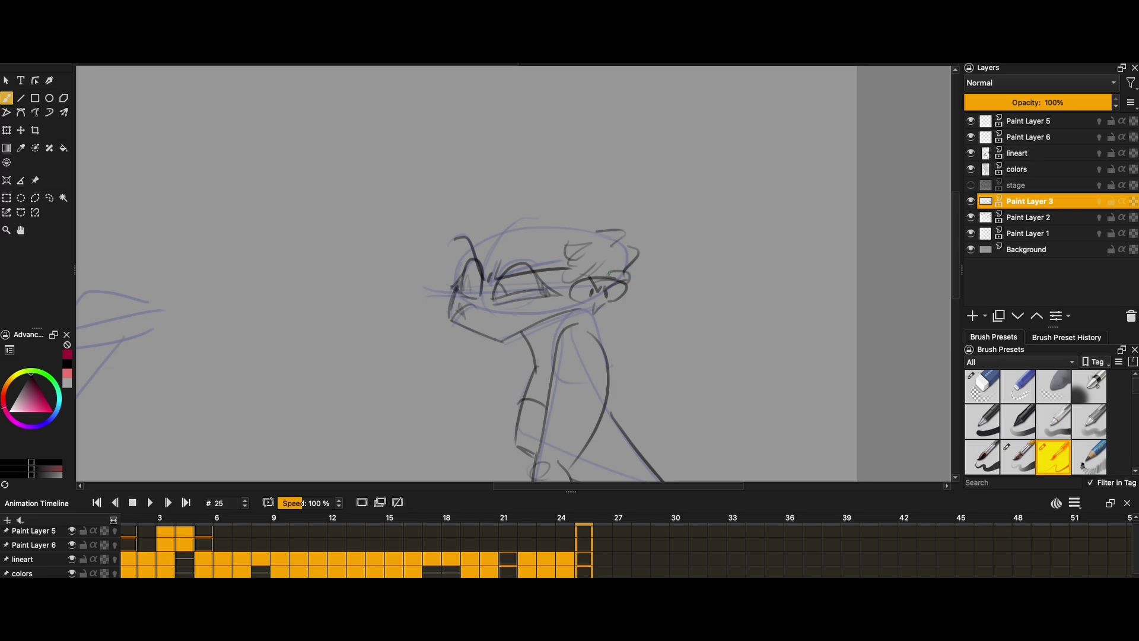
- Sketch the large swept-up fringe of hair rising from the top of the head and curling over the face
drag(567, 227, 435, 189)
drag(564, 228, 475, 252)
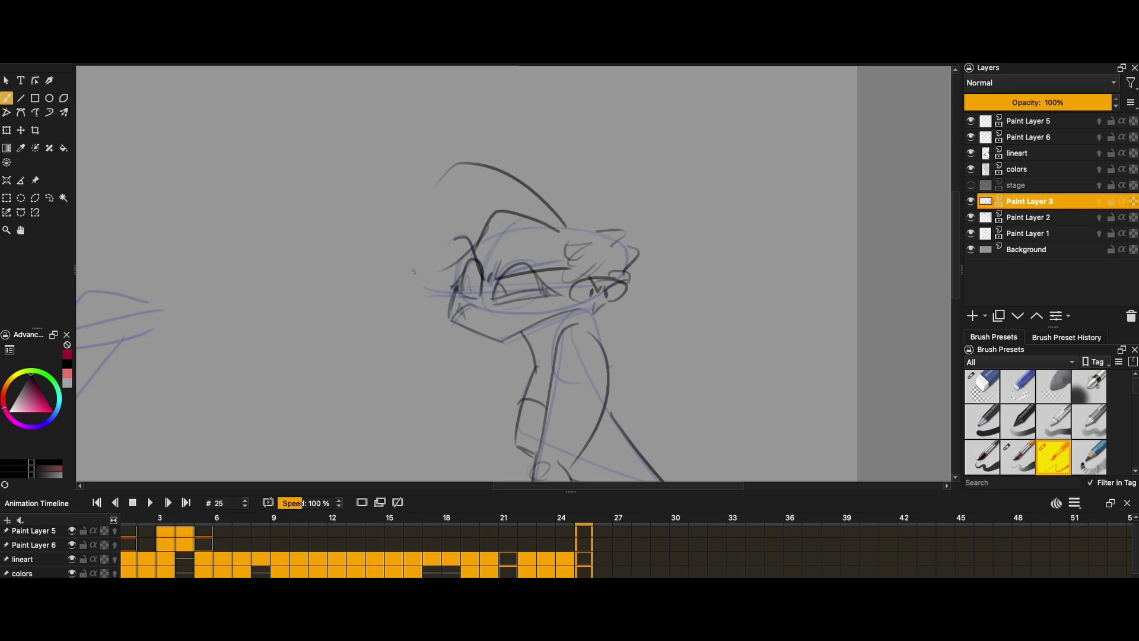
drag(436, 192, 415, 259)
drag(425, 184, 419, 265)
drag(570, 224, 516, 168)
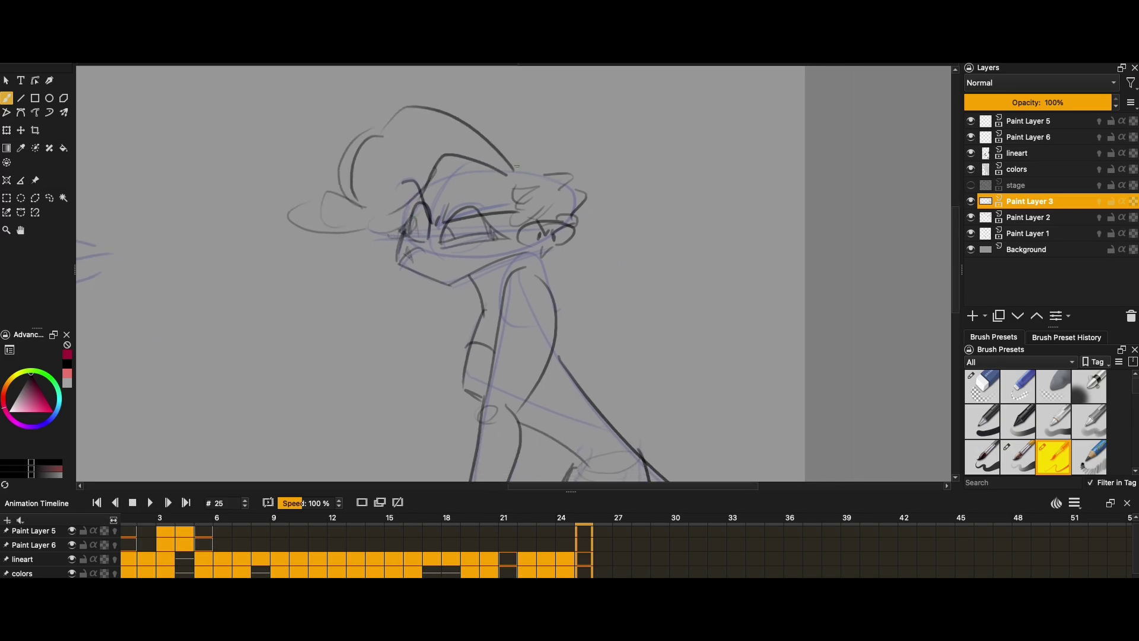
- Extend the hair in big rounded curls down in front of the chest and refine the tufts at the back of the head
drag(415, 225, 522, 214)
drag(454, 180, 373, 267)
key(ctrl+z)
mouse_move(429, 216)
mouse_down()
mouse_move(429, 292)
mouse_move(451, 339)
mouse_up()
drag(487, 347, 519, 373)
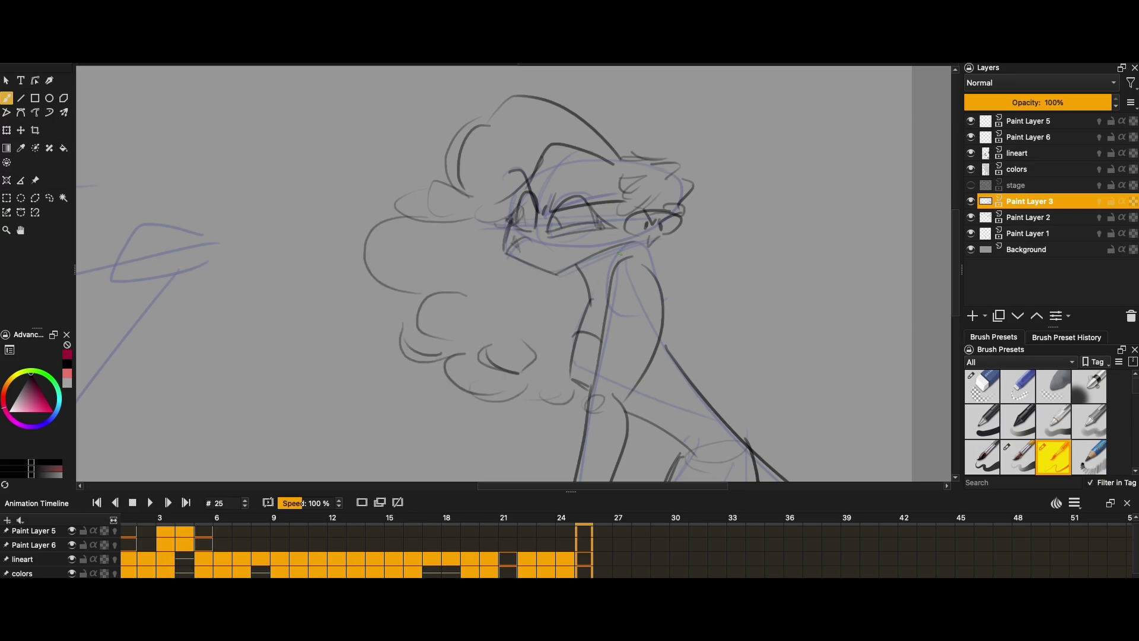
drag(636, 198, 693, 176)
drag(622, 177, 658, 168)
drag(657, 168, 668, 164)
- Erase the part of the back line that runs past the hip
mouse_move(619, 354)
mouse_down()
mouse_move(516, 119)
mouse_move(548, 110)
mouse_up()
key(e)
drag(703, 232, 757, 276)
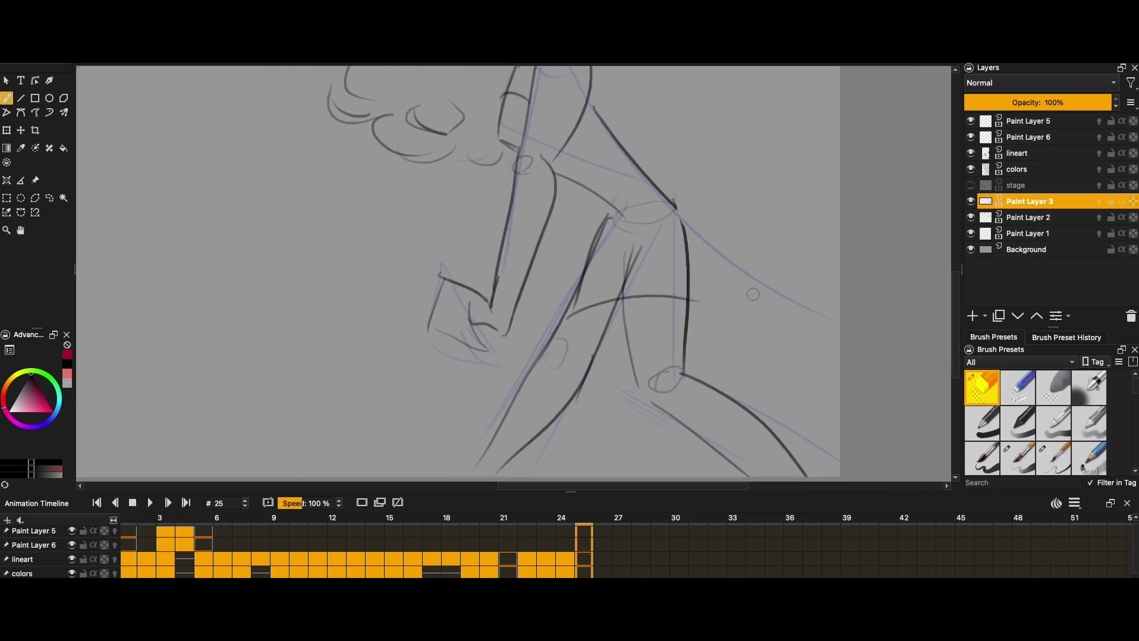
right_click(644, 299)
drag(617, 433, 588, 433)
- Sketch the second character's slanted box-shaped head over its blue guide lines
drag(451, 312, 623, 361)
right_click(478, 234)
drag(422, 358, 534, 358)
click(1055, 460)
drag(363, 259, 631, 244)
key(ctrl+z)
key(ctrl+z)
mouse_move(385, 254)
mouse_down()
mouse_move(597, 252)
mouse_move(367, 350)
mouse_move(584, 359)
mouse_up()
key(ctrl+z)
key(ctrl+z)
key(ctrl+z)
drag(604, 255, 557, 368)
- Clean up the line end at the box head's lower corner with the eraser
key(e)
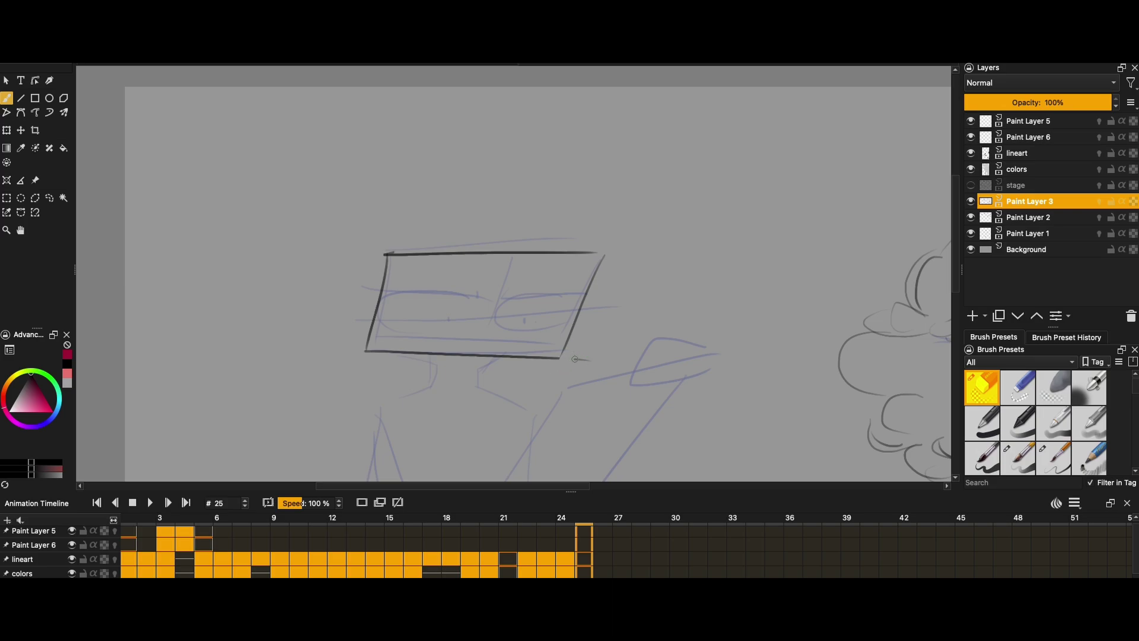
scroll(575, 353, down, 1)
right_click(600, 318)
scroll(583, 249, up, 3)
key(e)
- Sketch the brimmed hat on top of the box head
drag(584, 249, 622, 341)
mouse_move(493, 232)
mouse_down()
mouse_move(509, 259)
mouse_move(685, 230)
mouse_move(674, 258)
mouse_up()
drag(573, 214, 573, 308)
mouse_move(531, 323)
mouse_down()
mouse_move(497, 261)
mouse_move(698, 227)
mouse_up()
mouse_move(712, 246)
mouse_down()
mouse_move(625, 317)
mouse_move(743, 274)
mouse_up()
mouse_move(751, 290)
mouse_down()
mouse_move(812, 243)
mouse_move(798, 254)
mouse_up()
mouse_move(614, 319)
mouse_down()
mouse_move(777, 293)
mouse_move(719, 313)
mouse_move(778, 317)
mouse_up()
key(ctrl+z)
drag(789, 317, 807, 305)
mouse_move(586, 309)
mouse_down()
mouse_move(562, 300)
mouse_move(622, 300)
mouse_up()
- Draw two wide oval eyes with small pupils across the box head
drag(593, 385, 610, 138)
mouse_move(430, 169)
mouse_down()
mouse_move(623, 175)
mouse_move(590, 173)
mouse_up()
key(ctrl+z)
key(ctrl+z)
drag(712, 178, 735, 187)
key(ctrl+z)
key(ctrl+z)
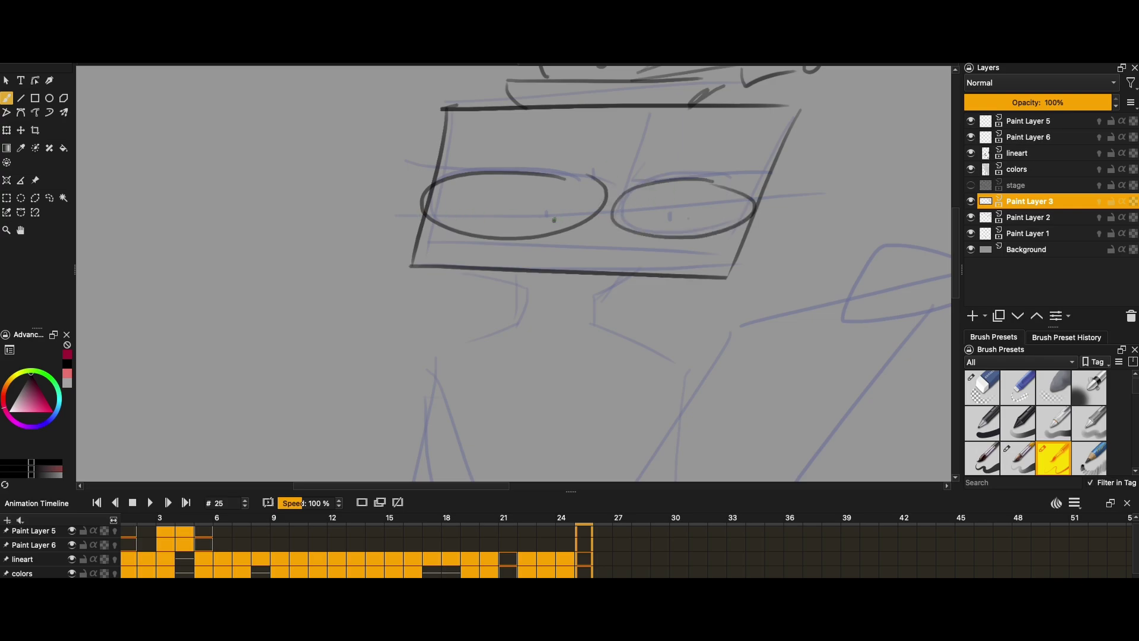
- Add heavy lid lines above both eyes and concentric rings inside the right-hand eye
key(ctrl+z)
mouse_move(442, 160)
mouse_down()
mouse_move(644, 173)
mouse_move(610, 188)
mouse_move(608, 174)
mouse_up()
key(ctrl+z)
drag(625, 176, 772, 190)
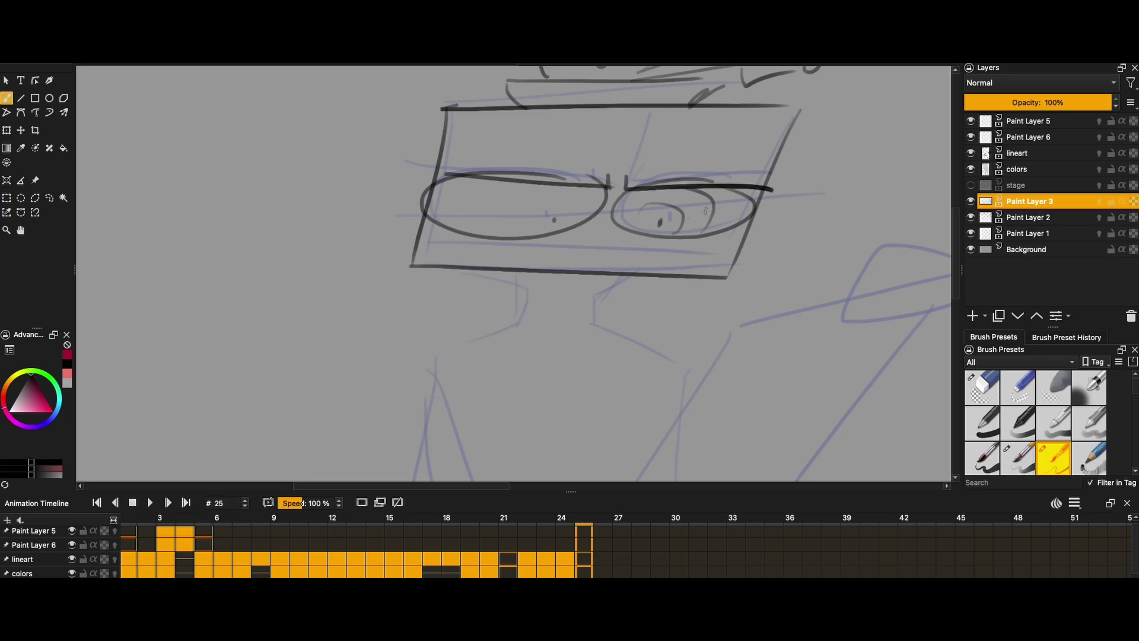
- Draw a straight, flat mouth with short end marks along the lower edge of the box head
mouse_move(437, 243)
mouse_down()
mouse_move(623, 256)
mouse_move(454, 262)
mouse_move(685, 248)
mouse_up()
key(ctrl+z)
mouse_move(699, 251)
mouse_down()
mouse_move(691, 267)
mouse_move(471, 124)
mouse_move(633, 167)
mouse_up()
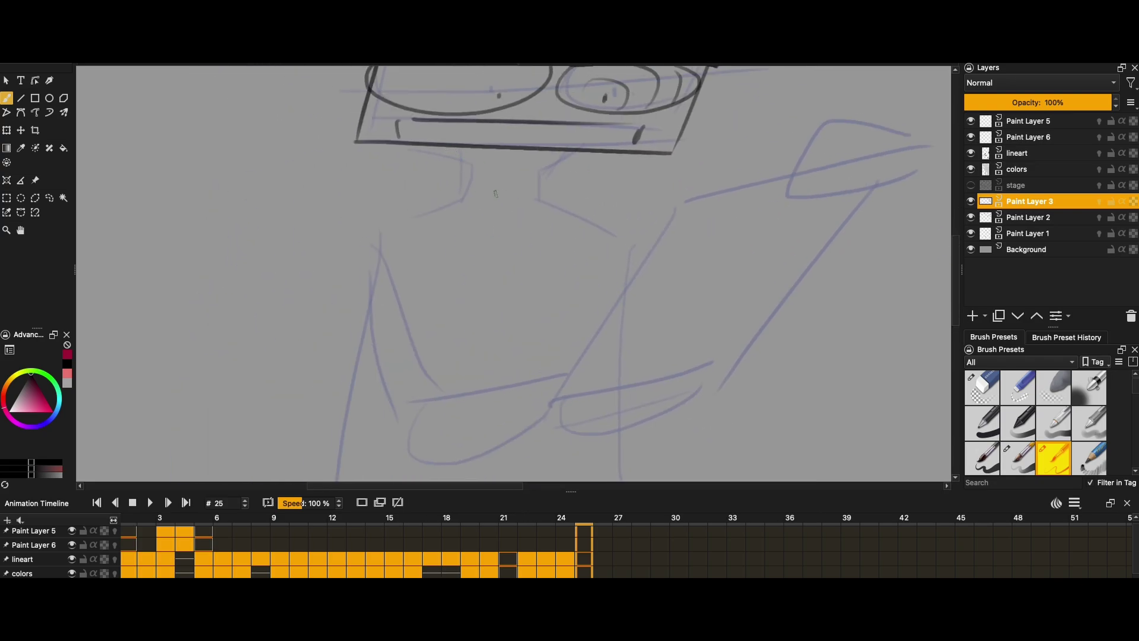
- Sketch the neck curves and a bow tie below the box head
drag(507, 207, 517, 205)
key(ctrl+z)
mouse_move(505, 213)
mouse_down()
mouse_move(445, 223)
mouse_move(504, 217)
mouse_up()
mouse_move(534, 203)
mouse_down()
mouse_move(569, 217)
mouse_move(572, 208)
mouse_up()
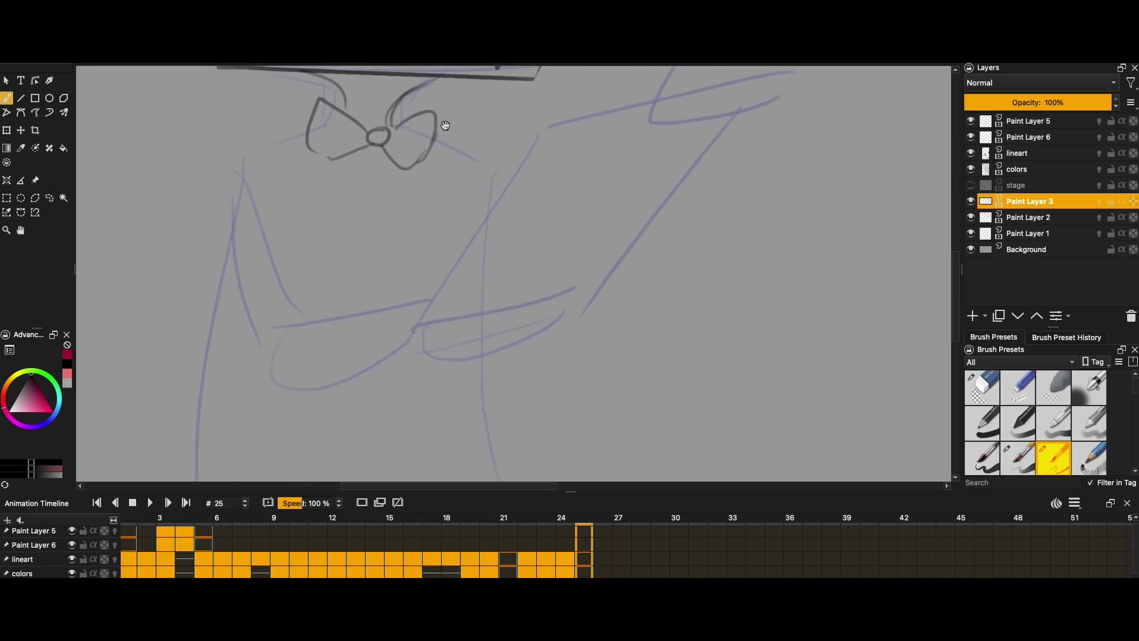
- Check the collar on frame 9, then replace the bow tie on frame 25 with a round brooch and pointed collar
click(286, 571)
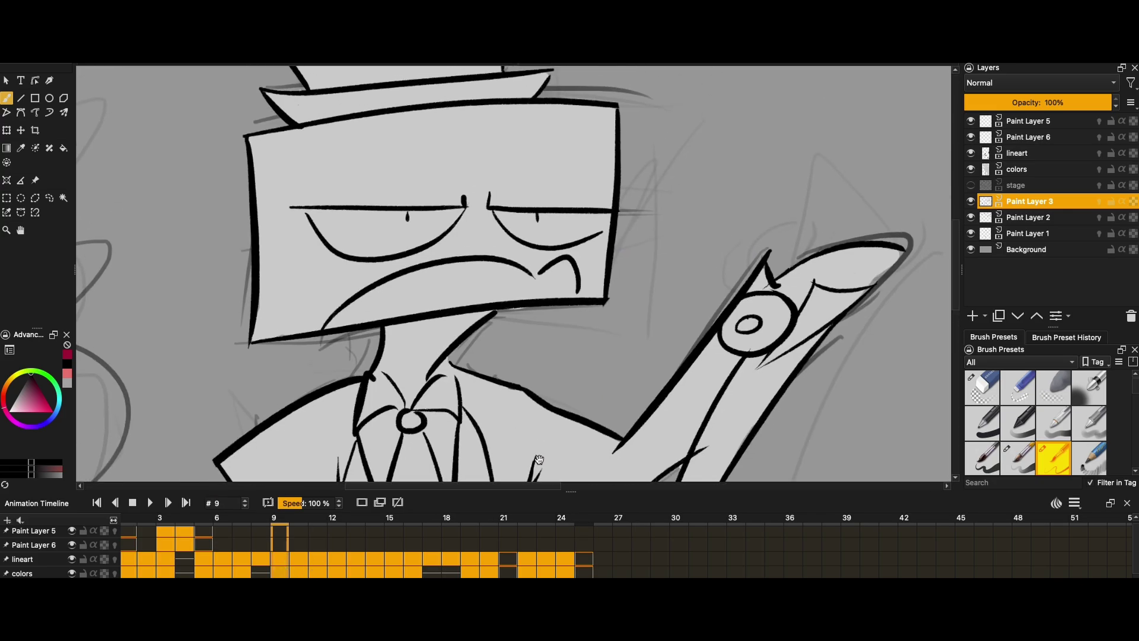
click(566, 557)
click(595, 554)
click(982, 387)
mouse_move(499, 237)
mouse_down()
mouse_move(483, 279)
mouse_move(415, 237)
mouse_move(472, 264)
mouse_move(510, 237)
mouse_up()
click(1053, 456)
drag(472, 266, 502, 276)
- Sketch the shoulder line beside the collar and the V-shaped front opening of the jacket
scroll(417, 206, down, 2)
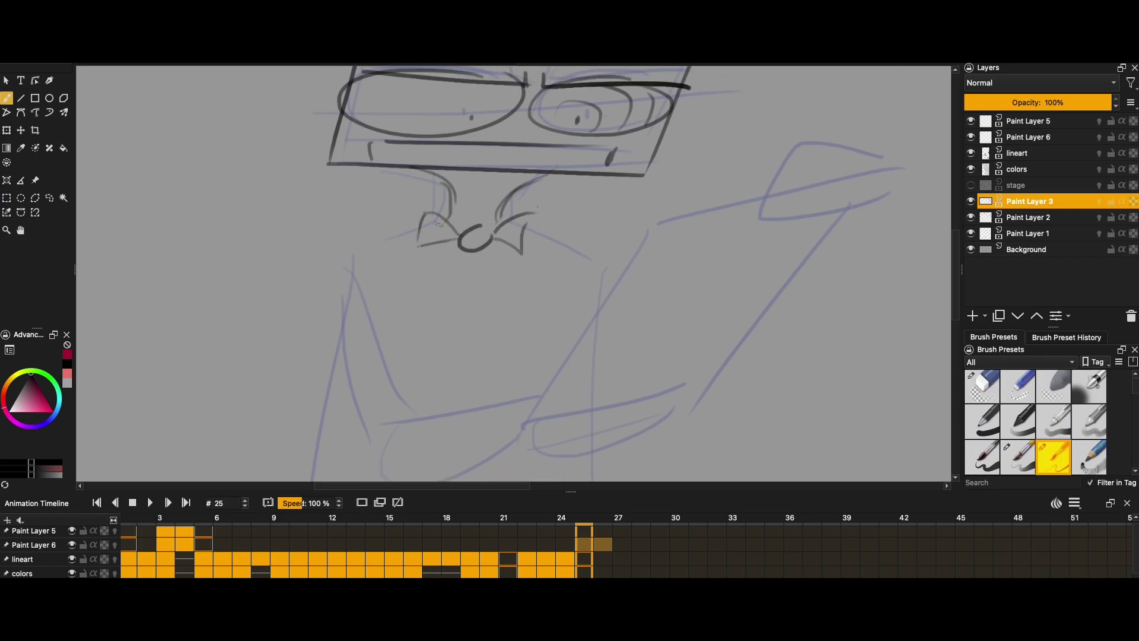
scroll(540, 184, down, 2)
drag(491, 196, 404, 246)
scroll(416, 238, down, 2)
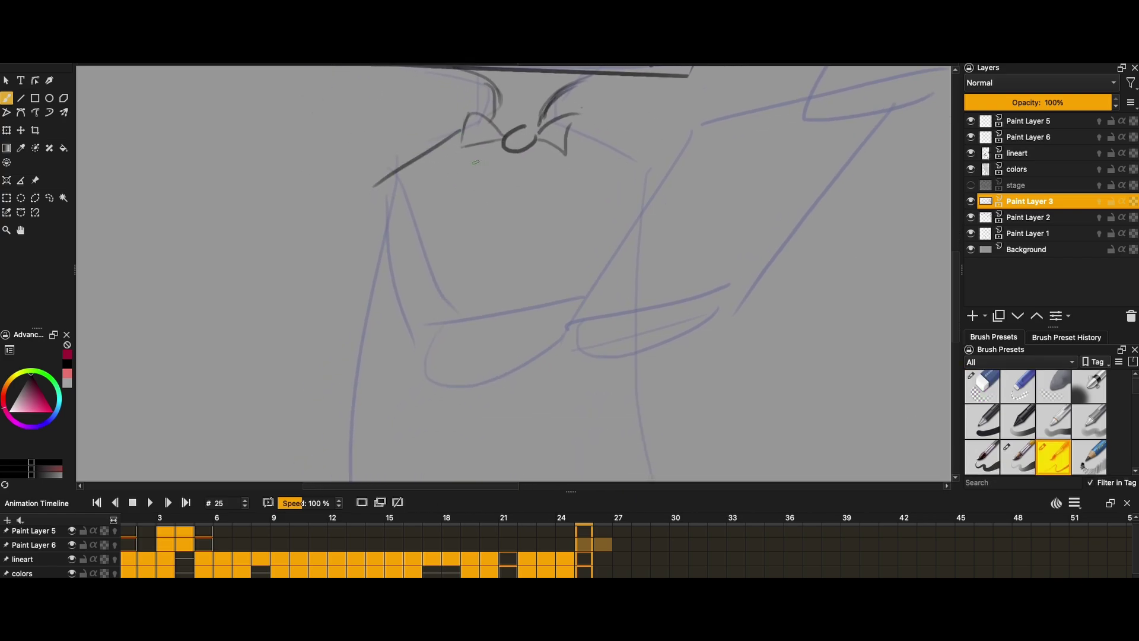
drag(464, 153, 505, 291)
drag(570, 164, 520, 287)
- Check the raised arm on frame 16, then sketch the round cuff with its inner ring and the forearm on frame 25
scroll(617, 208, up, 3)
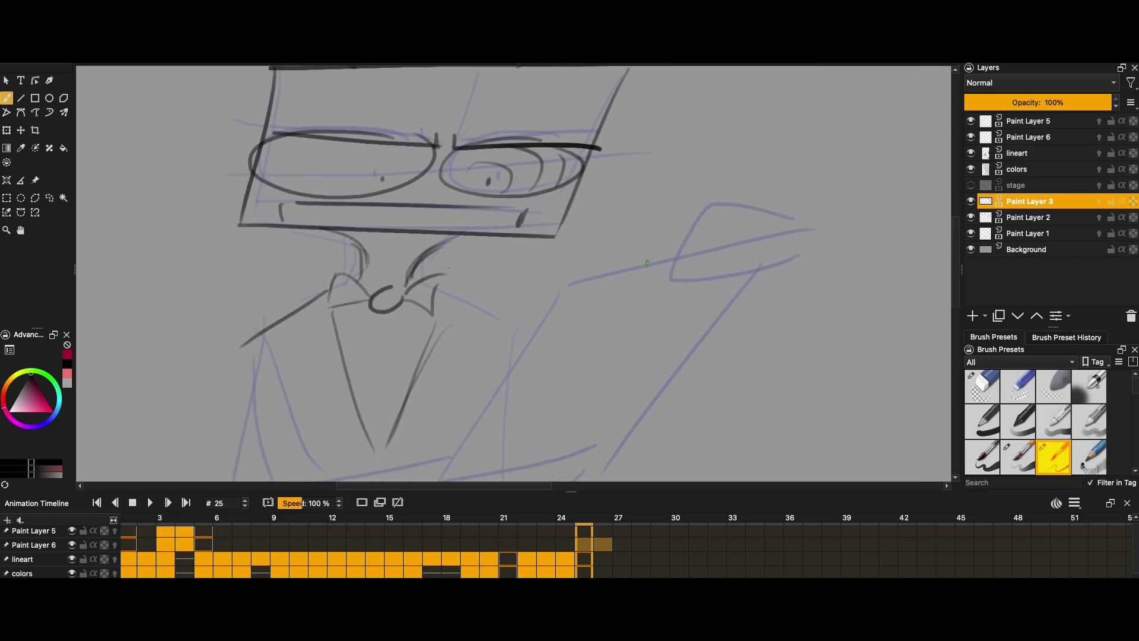
click(478, 559)
click(412, 564)
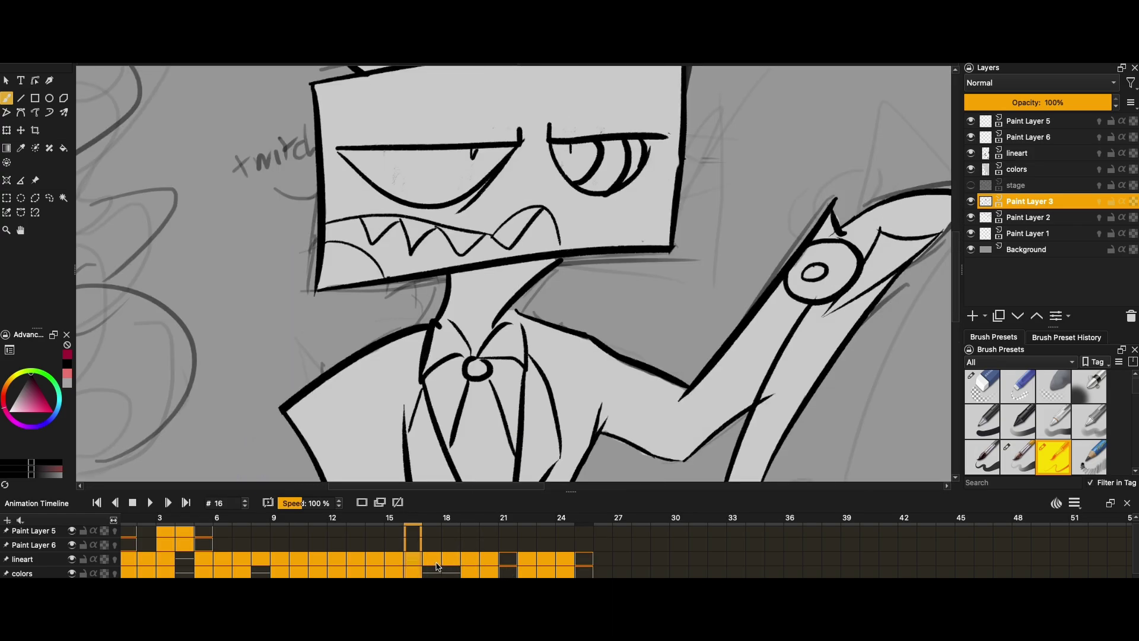
click(584, 559)
drag(590, 208, 566, 211)
mouse_move(570, 229)
mouse_down()
mouse_move(552, 233)
mouse_move(727, 179)
mouse_up()
drag(620, 248, 766, 212)
drag(718, 147, 792, 157)
mouse_move(732, 139)
mouse_down()
mouse_move(769, 140)
mouse_move(686, 181)
mouse_up()
drag(687, 181, 771, 169)
mouse_move(757, 181)
mouse_down()
mouse_move(742, 215)
mouse_move(807, 191)
mouse_up()
drag(774, 149, 808, 145)
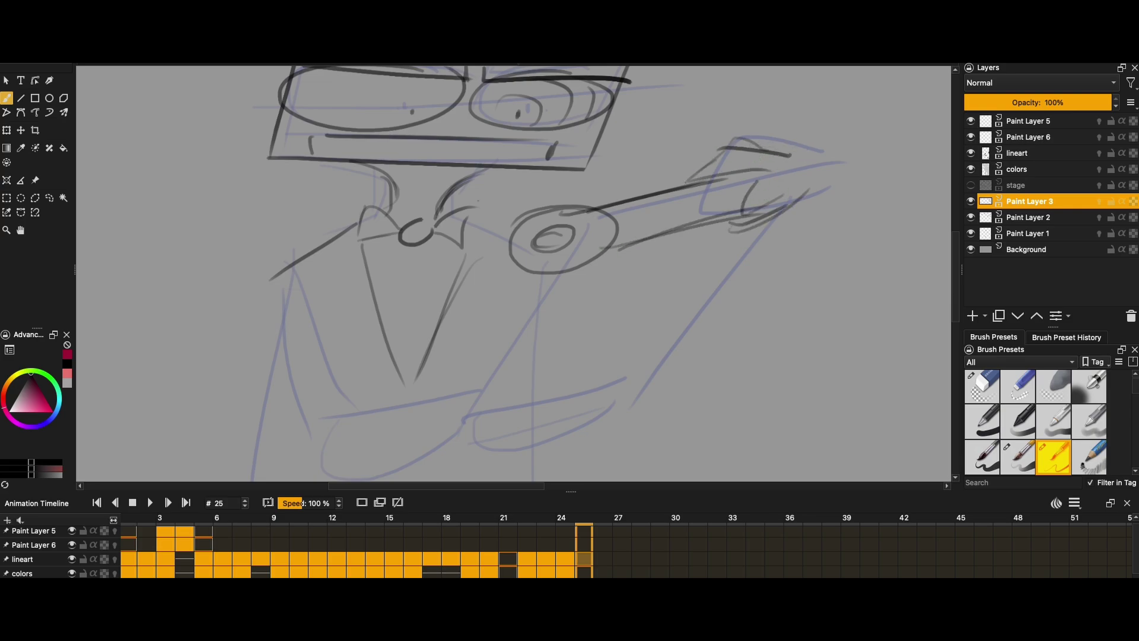
key(ctrl+z)
key(ctrl+z)
key(ctrl+z)
key(ctrl+z)
- Sketch the hand at the end of the raised forearm and the two long diagonal lines running down toward the lower arm
mouse_move(701, 176)
mouse_down()
mouse_move(793, 146)
mouse_move(787, 196)
mouse_up()
drag(687, 185, 725, 219)
drag(719, 228, 793, 201)
drag(787, 154, 755, 219)
mouse_move(717, 162)
mouse_down()
mouse_move(663, 185)
mouse_move(666, 89)
mouse_up()
key(ctrl+z)
drag(611, 172, 485, 350)
drag(830, 116, 656, 339)
- Sketch the lower arm across the waist, with its round cuff, inner ring and extended forearm and hand
drag(525, 320, 530, 348)
drag(512, 317, 475, 354)
drag(490, 380, 743, 317)
drag(544, 323, 716, 283)
drag(629, 303, 679, 294)
drag(681, 294, 677, 329)
drag(646, 287, 555, 320)
drag(569, 321, 563, 369)
drag(641, 289, 630, 356)
drag(546, 377, 640, 328)
drag(556, 276, 686, 262)
drag(530, 341, 665, 310)
- Sketch the sleeve and side lines of the jacket below the shoulder
mouse_move(458, 184)
mouse_down()
mouse_move(430, 403)
mouse_move(453, 340)
mouse_up()
key(ctrl+z)
drag(612, 333, 646, 274)
drag(449, 323, 648, 269)
drag(468, 357, 611, 344)
mouse_move(494, 181)
mouse_down()
mouse_move(494, 305)
mouse_move(511, 290)
mouse_up()
key(ctrl+z)
mouse_move(548, 177)
mouse_down()
mouse_move(418, 432)
mouse_move(452, 338)
mouse_up()
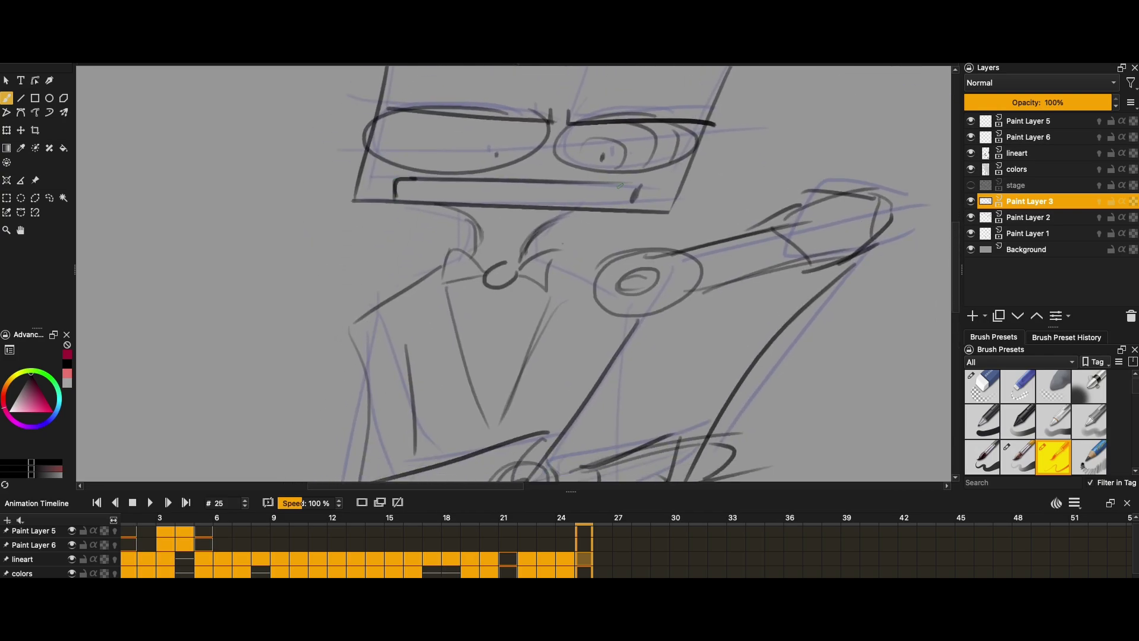
- Sketch curved lapels on both sides of the jacket's V-shaped front opening, tapering to its lower point
mouse_move(626, 205)
mouse_down()
mouse_move(545, 360)
mouse_move(451, 162)
mouse_move(478, 259)
mouse_up()
right_click(498, 254)
key(minus)
right_click(415, 198)
key(plus)
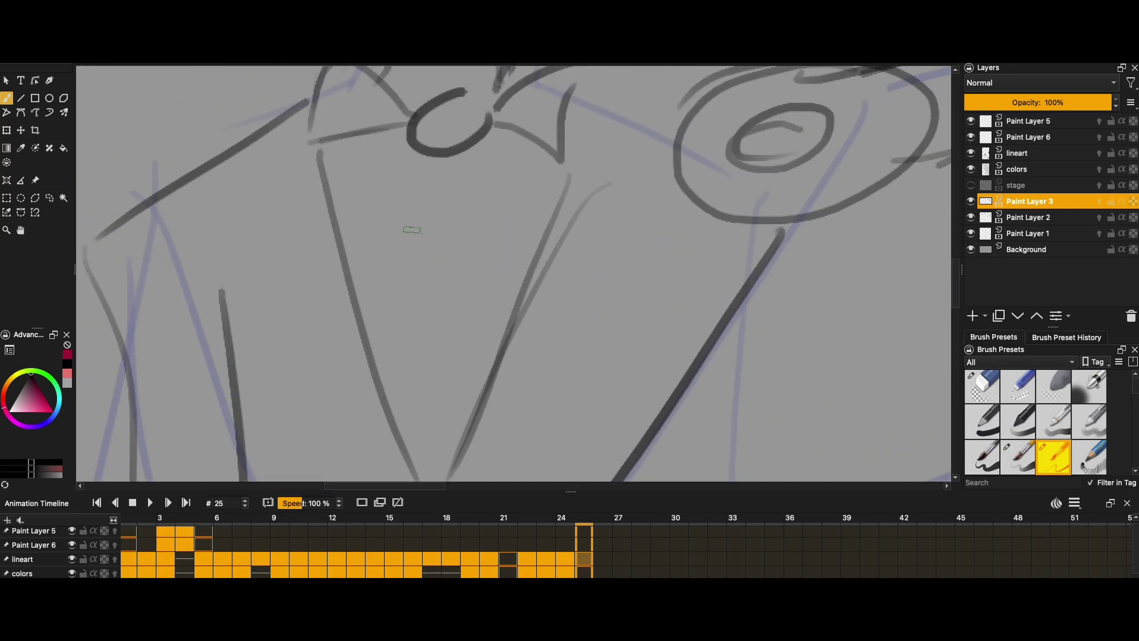
drag(323, 152, 287, 328)
drag(291, 371, 415, 462)
drag(558, 244, 412, 380)
drag(522, 169, 566, 344)
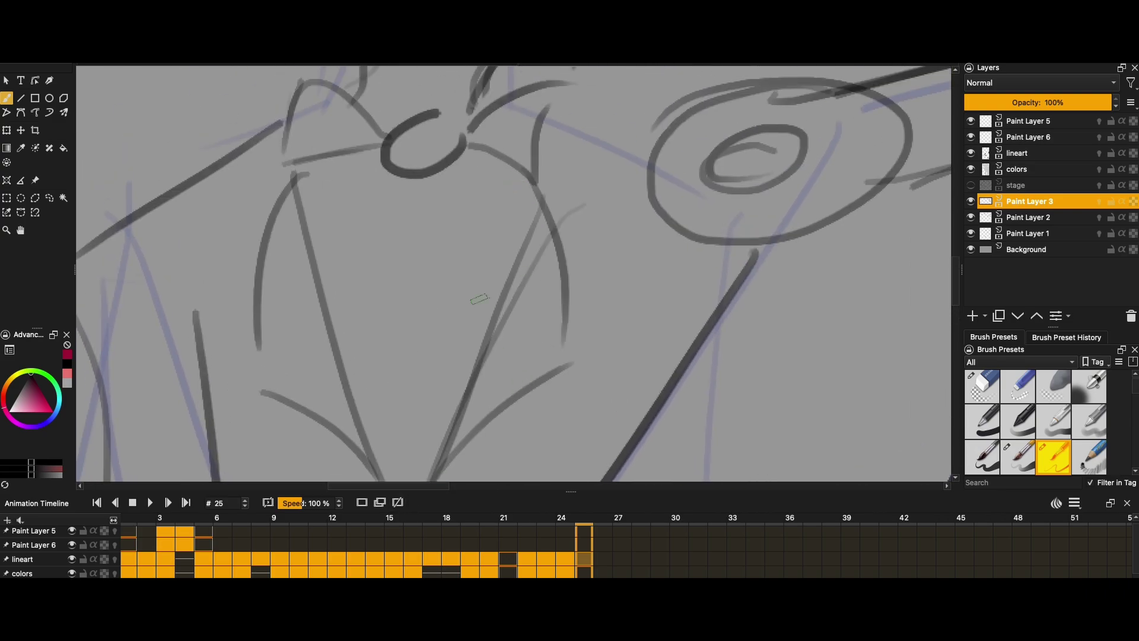
drag(430, 153, 359, 290)
drag(517, 155, 466, 307)
- Sketch the start of the jacket's flared hem below the lower cuff and the outer line of the leg
key(minus)
right_click(561, 196)
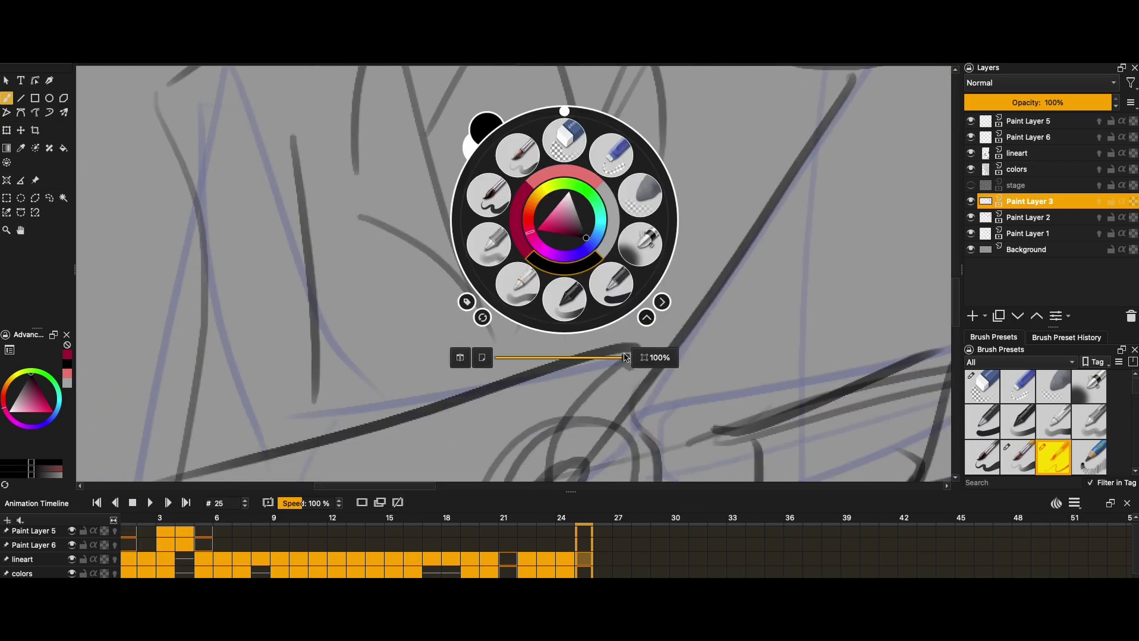
key(minus)
drag(516, 439, 564, 315)
drag(422, 290, 534, 344)
mouse_move(534, 345)
mouse_down()
mouse_move(524, 190)
mouse_move(522, 237)
mouse_up()
drag(543, 283, 527, 234)
drag(466, 200, 407, 252)
drag(417, 243, 516, 313)
mouse_move(528, 274)
mouse_down()
mouse_move(491, 338)
mouse_move(510, 223)
mouse_up()
drag(392, 221, 412, 411)
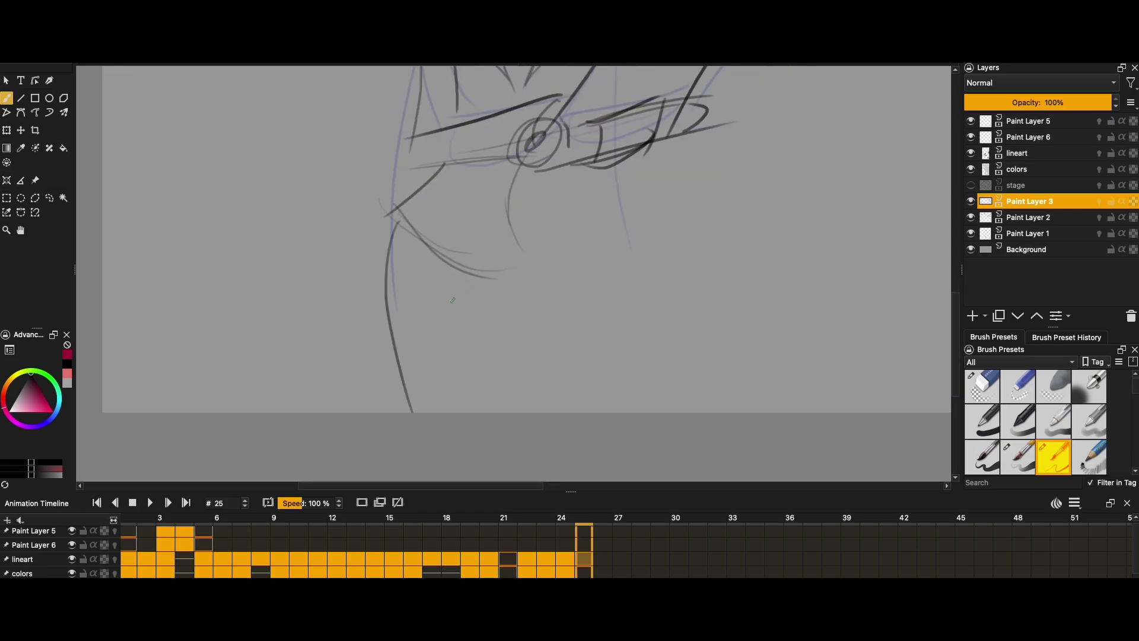
- Complete the jacket's pointed, flared hem and sketch the remaining leg lines down to the canvas edge
mouse_move(507, 114)
mouse_down()
mouse_move(494, 312)
mouse_move(481, 329)
mouse_move(465, 164)
mouse_up()
right_click(394, 270)
drag(394, 270, 452, 220)
mouse_move(406, 356)
mouse_down()
mouse_move(463, 372)
mouse_move(589, 339)
mouse_up()
drag(504, 249, 564, 344)
key(ctrl+z)
drag(504, 225, 564, 335)
drag(412, 355, 264, 279)
drag(344, 252, 314, 271)
drag(392, 219, 296, 281)
drag(531, 190, 528, 291)
mouse_move(528, 178)
mouse_down()
mouse_move(435, 417)
mouse_move(431, 456)
mouse_up()
- Compare the dark sketch with the blue rough by temporarily hiding Paint Layer 3, and review both full figures
right_click(555, 174)
drag(611, 323, 597, 258)
mouse_move(559, 492)
mouse_down()
mouse_move(571, 479)
mouse_move(569, 558)
mouse_move(572, 479)
mouse_up()
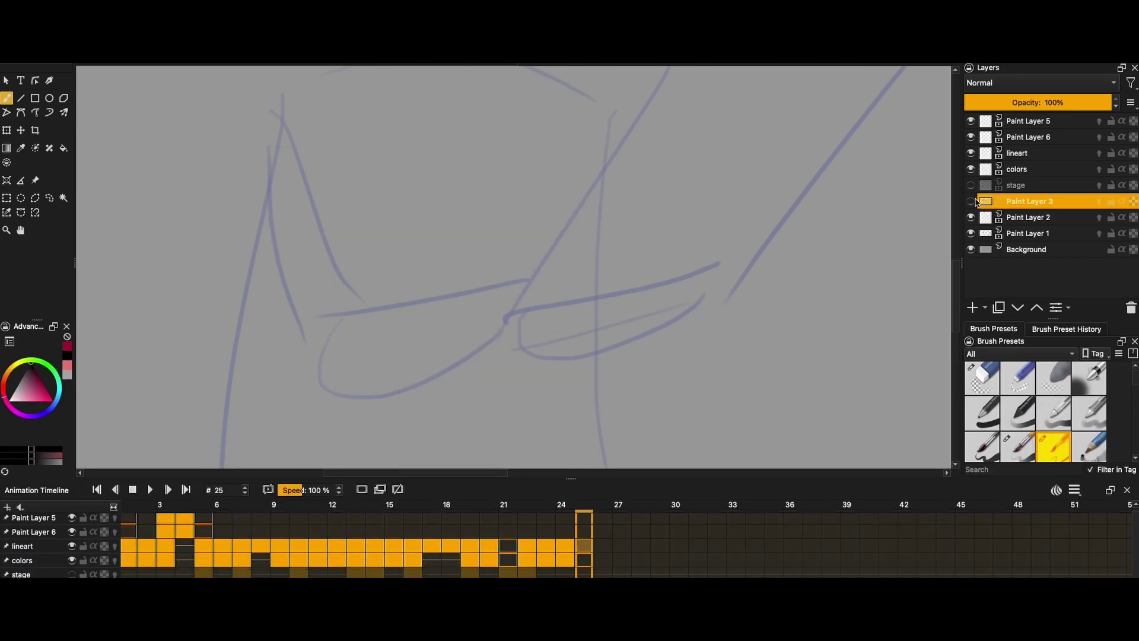
scroll(1128, 545, down, 2)
scroll(1127, 546, up, 2)
right_click(538, 273)
drag(522, 411, 483, 417)
drag(492, 368, 380, 342)
right_click(491, 257)
drag(453, 395, 443, 395)
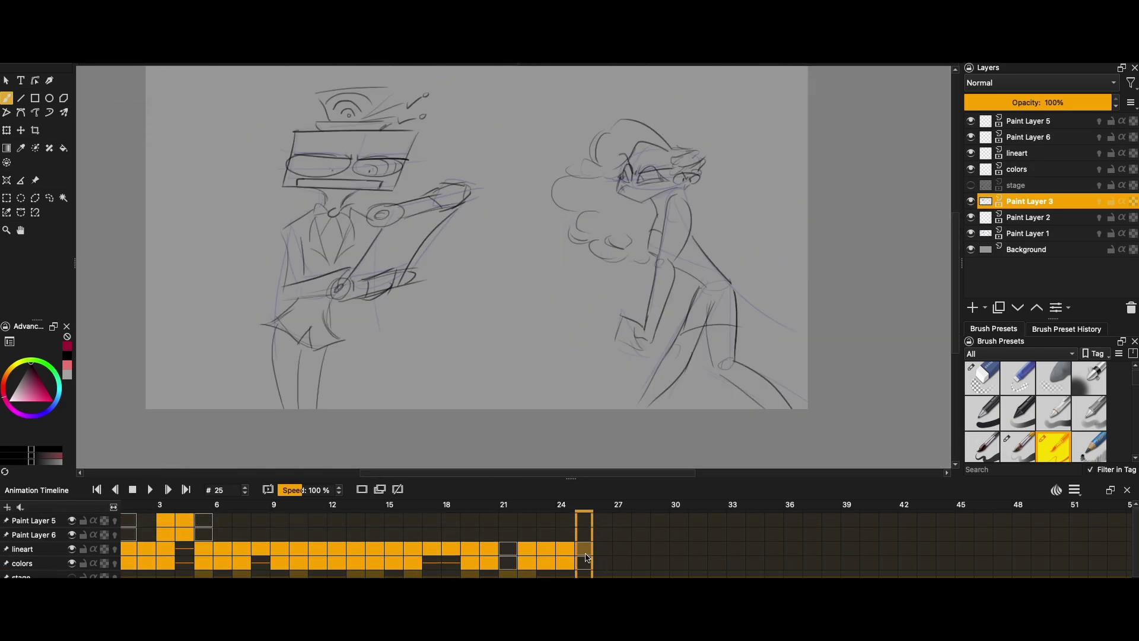
- Copy the sketch from frame 25 into frame 26
click(605, 548)
right_click(605, 549)
click(605, 549)
right_click(606, 548)
click(676, 553)
- Select the crouching character on frame 26 with a freehand outline and move her closer to the box-headed character
click(49, 198)
drag(547, 393, 612, 84)
key(ctrl+t)
mouse_move(709, 276)
mouse_down()
mouse_move(632, 284)
mouse_move(618, 275)
mouse_up()
drag(859, 142, 837, 110)
click(49, 199)
key(ctrl+shift+a)
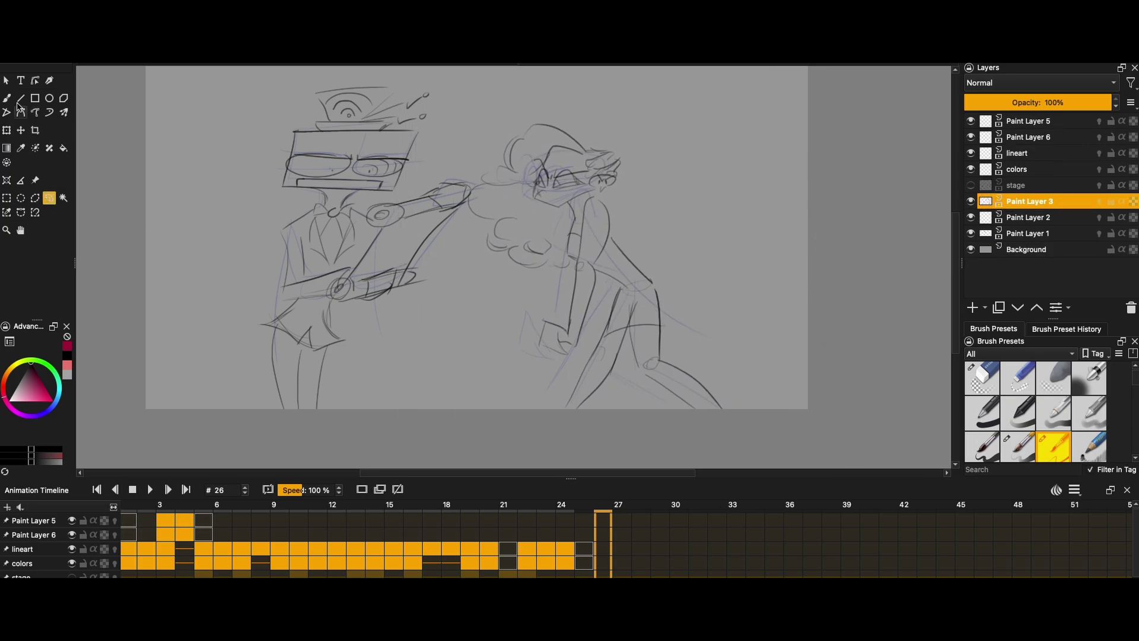
- Carry the frame 26 sketch over to frame 27
click(7, 99)
key(period)
right_click(621, 549)
key(Escape)
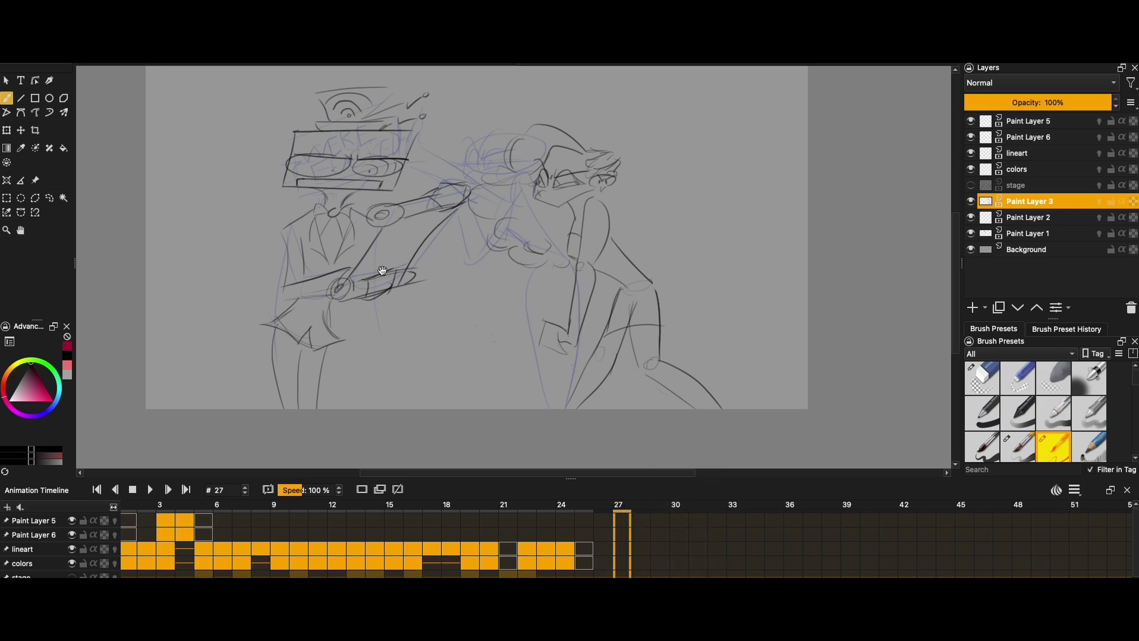
- Select the box head and hat on frame 27 and rotate them counter-clockwise, shifting them to sit tilted above the collar
scroll(381, 272, up, 2)
right_click(381, 272)
right_click(425, 313)
scroll(426, 313, up, 3)
key(ctrl+r)
drag(305, 98, 170, 267)
drag(550, 365, 683, 77)
click(10, 130)
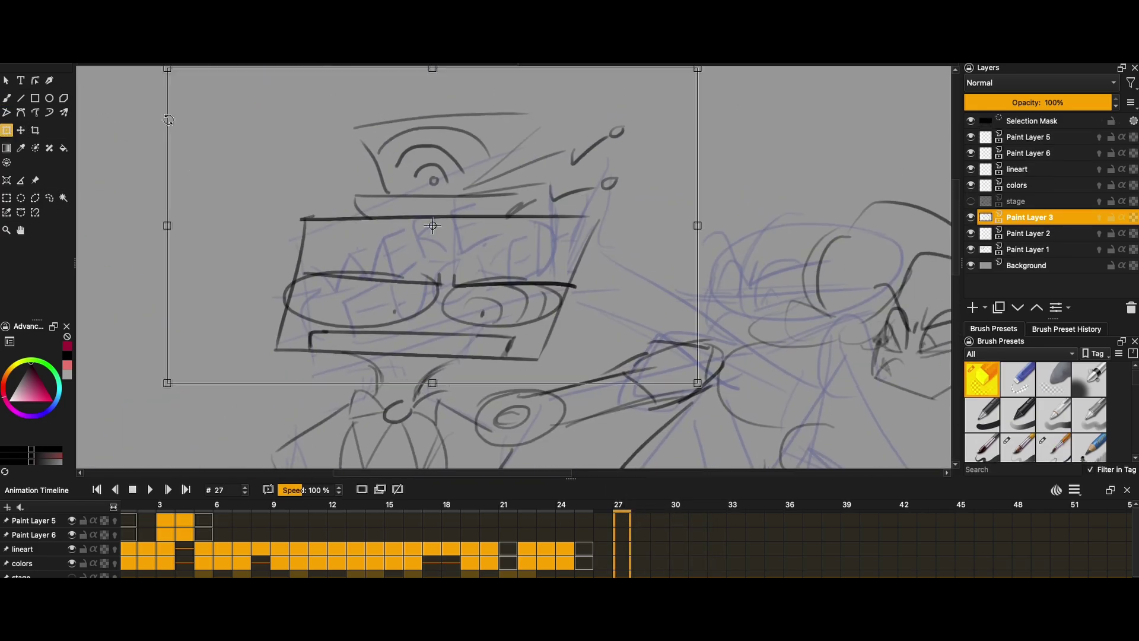
drag(127, 188, 157, 280)
drag(321, 232, 274, 238)
key(Return)
key(ctrl+shift+a)
- Erase the eyes and mouth inside the box head and letter "WERE FUCKED" in their place
key(b)
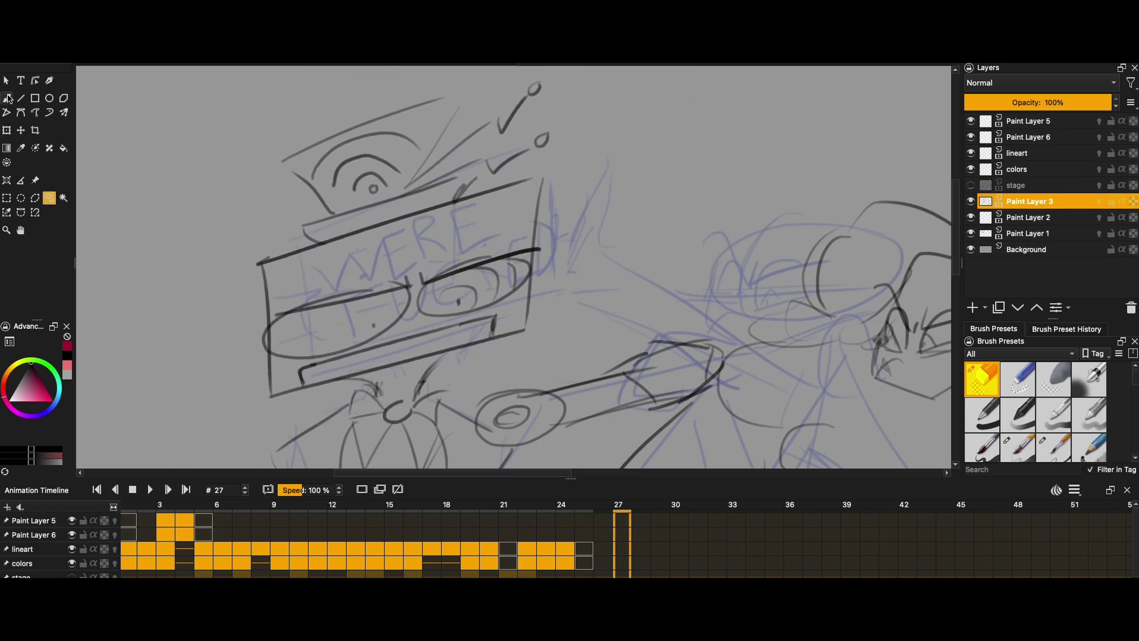
mouse_move(292, 365)
mouse_down()
mouse_move(344, 356)
mouse_move(321, 314)
mouse_move(381, 302)
mouse_move(356, 313)
mouse_move(401, 274)
mouse_move(427, 305)
mouse_move(399, 336)
mouse_move(398, 302)
mouse_move(377, 357)
mouse_move(488, 312)
mouse_move(497, 324)
mouse_move(521, 244)
mouse_move(503, 247)
mouse_move(515, 297)
mouse_move(499, 256)
mouse_move(472, 310)
mouse_move(388, 279)
mouse_move(482, 309)
mouse_up()
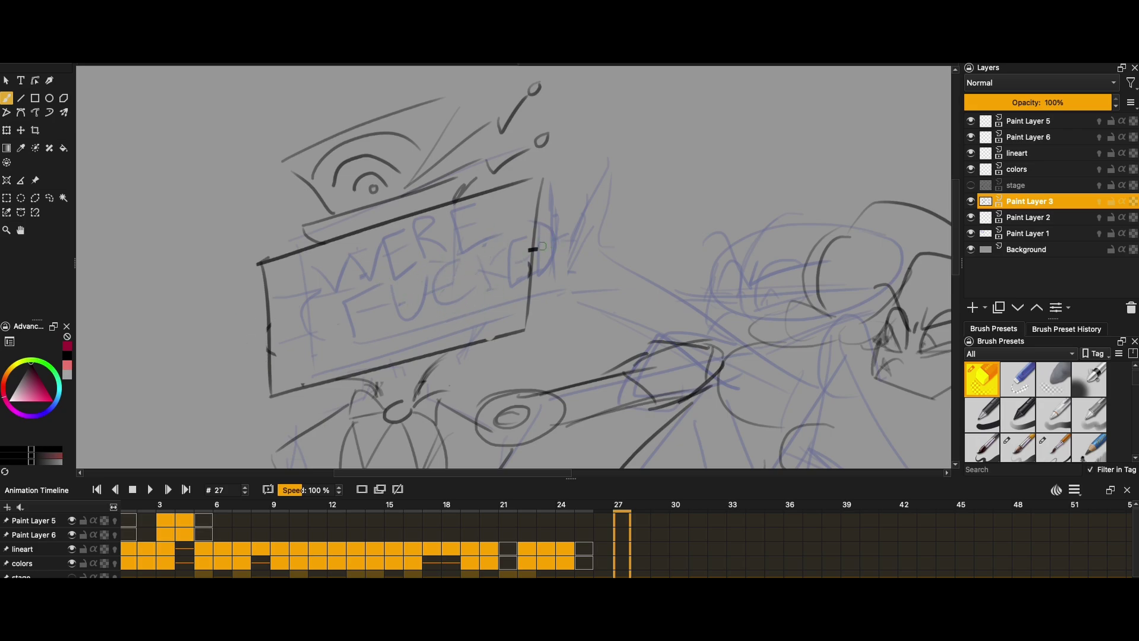
click(1054, 447)
drag(281, 277, 422, 268)
drag(454, 224, 463, 255)
drag(379, 288, 415, 285)
mouse_move(465, 279)
mouse_down()
mouse_move(457, 315)
mouse_move(473, 295)
mouse_up()
drag(511, 255, 523, 300)
- Select the crouching character on frame 27 and move her further toward the box-headed character's outstretched arm
mouse_move(699, 373)
mouse_down()
mouse_move(417, 163)
mouse_move(504, 211)
mouse_up()
scroll(665, 262, down, 2)
right_click(665, 262)
click(475, 355)
scroll(475, 356, down, 3)
click(51, 199)
drag(563, 105, 567, 108)
key(ctrl+t)
drag(641, 296, 581, 289)
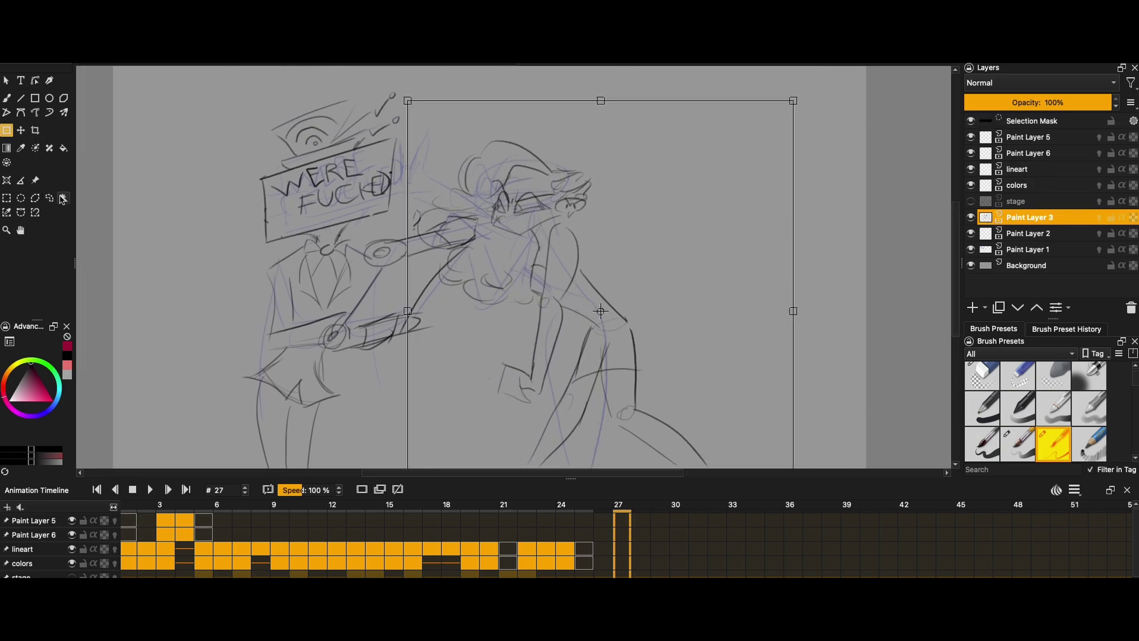
key(Return)
scroll(513, 267, down, 2)
key(ctrl+shift+a)
- Erase the crouching character's eyes and redraw them with a crossed brow and heavy dark strokes
key(b)
right_click(571, 231)
scroll(533, 253, up, 4)
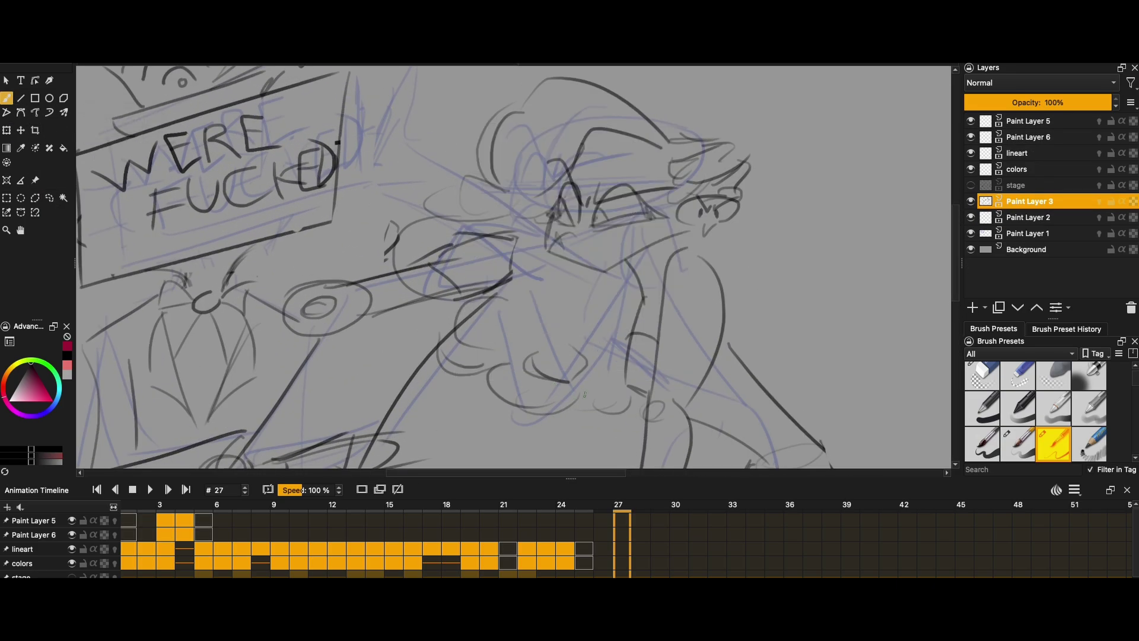
click(989, 383)
mouse_move(560, 233)
mouse_down()
mouse_move(586, 206)
mouse_move(629, 200)
mouse_move(643, 221)
mouse_move(614, 241)
mouse_move(552, 231)
mouse_move(544, 246)
mouse_move(566, 236)
mouse_up()
click(1053, 445)
drag(594, 189, 582, 242)
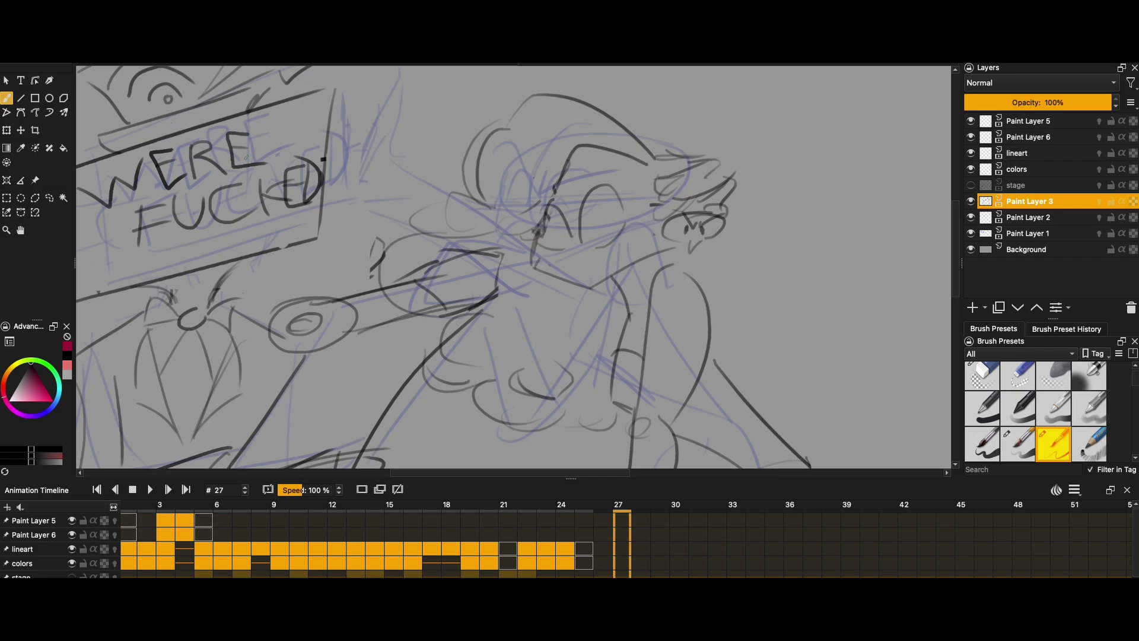
drag(576, 205, 646, 196)
drag(512, 193, 582, 244)
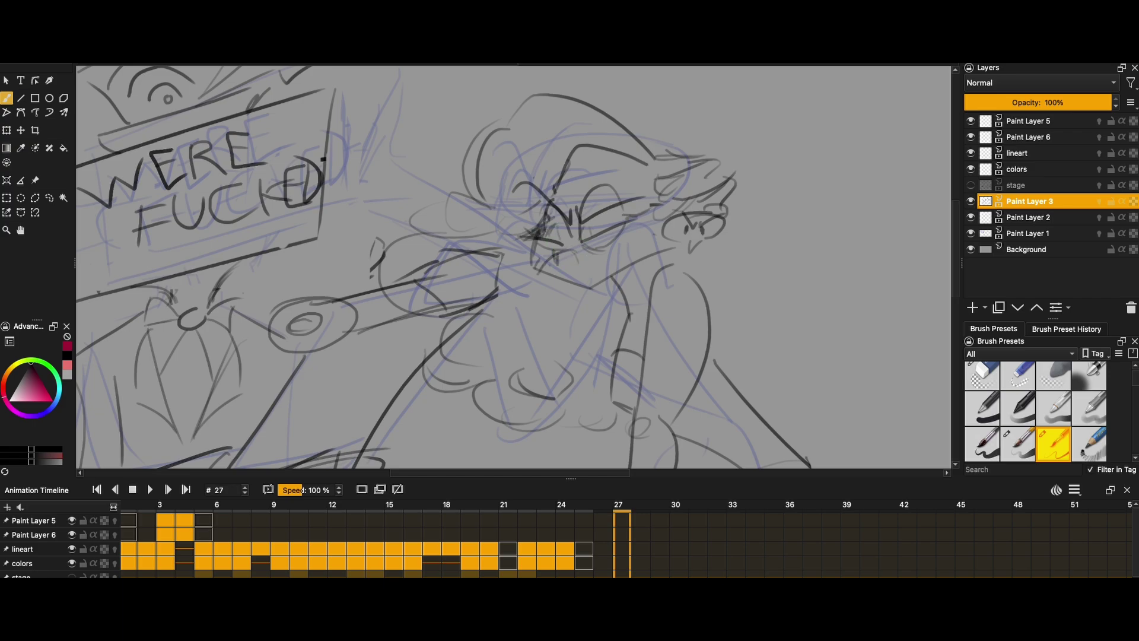
- Erase the crouching character's forearm, hand, torso and legs on frame 27
scroll(513, 267, up, 2)
right_click(605, 204)
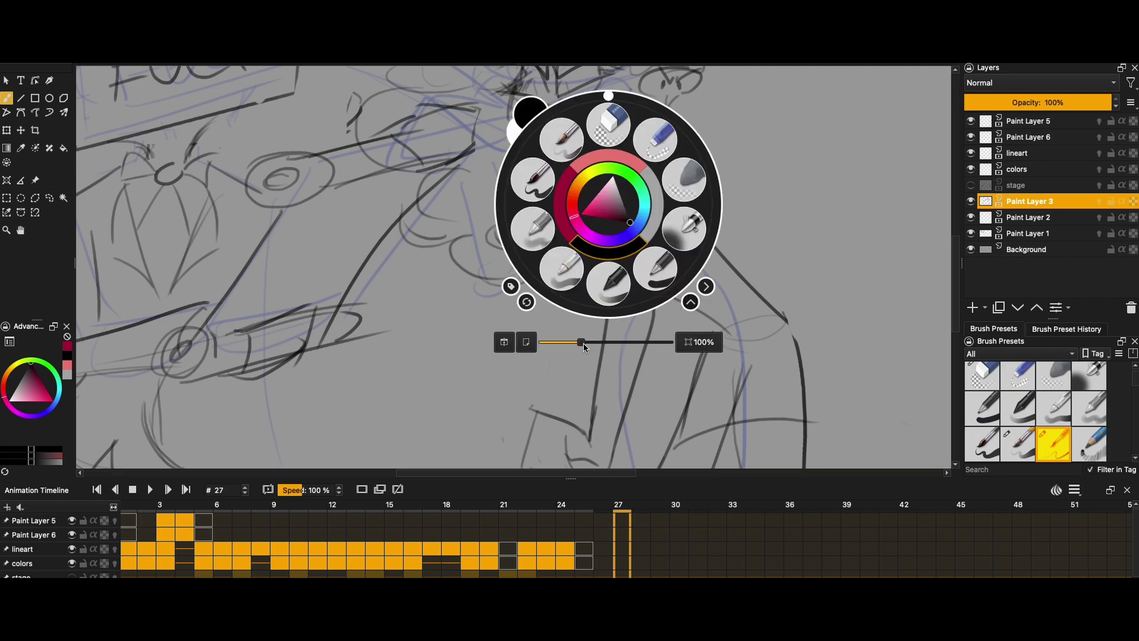
scroll(582, 343, down, 4)
key(/)
drag(536, 429, 498, 352)
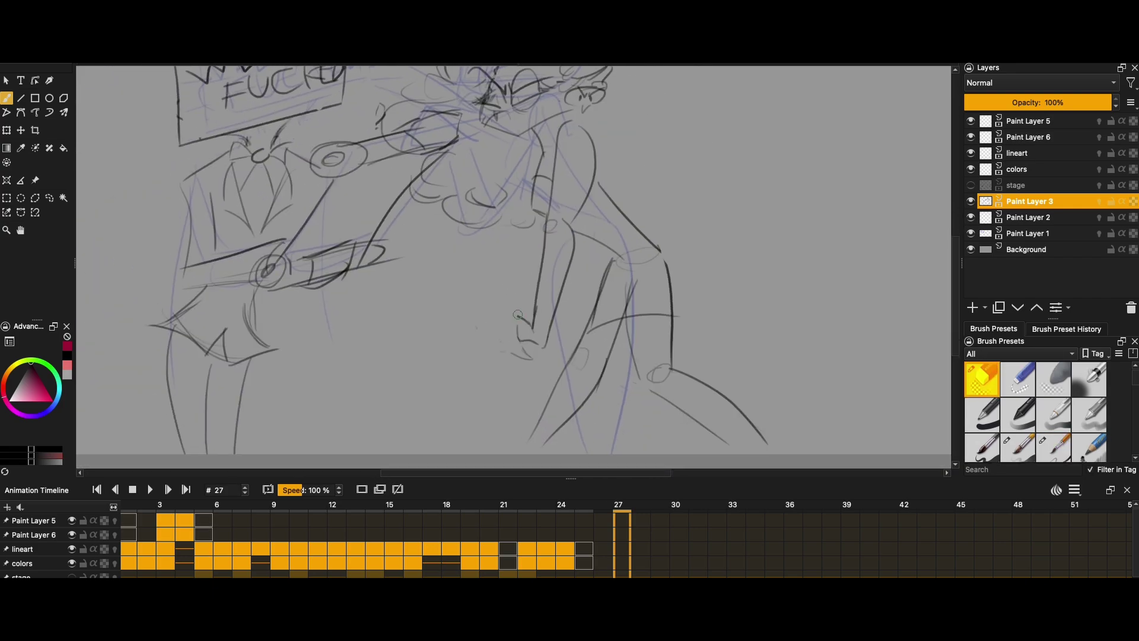
mouse_move(594, 301)
mouse_down()
mouse_move(644, 273)
mouse_move(617, 178)
mouse_move(674, 376)
mouse_move(765, 442)
mouse_up()
drag(600, 281, 650, 343)
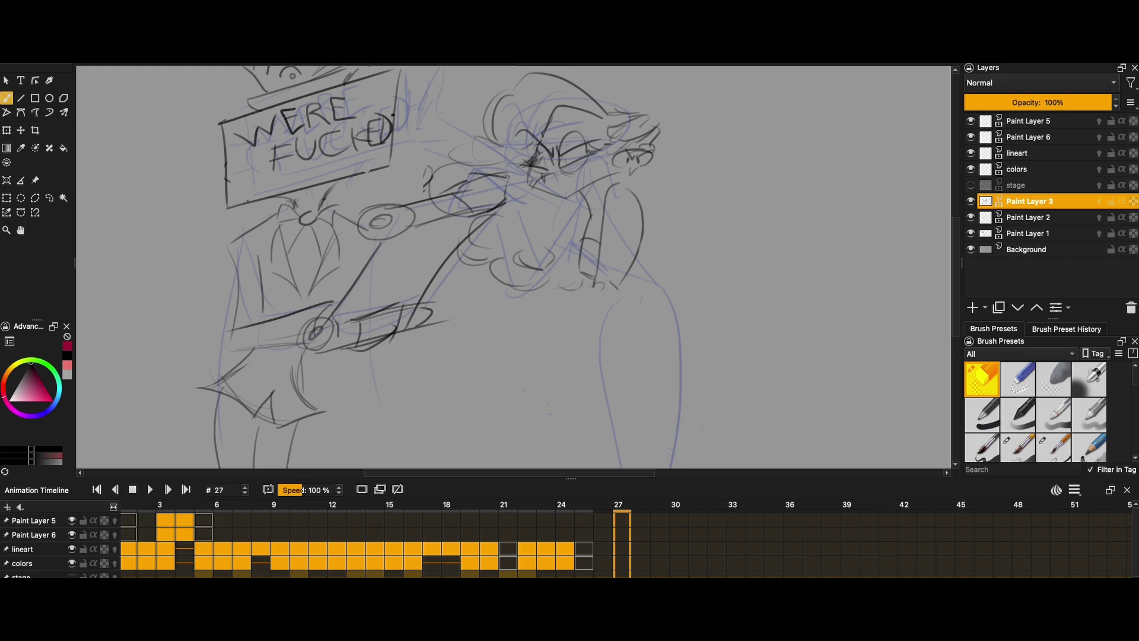
- Sketch darker strokes for the box-headed character's outstretched hand reaching the crouching character's neck
right_click(585, 330)
scroll(503, 257, up, 1)
click(1053, 446)
drag(475, 178, 508, 230)
drag(492, 228, 537, 205)
drag(481, 252, 542, 246)
- Erase the crouching character's remaining upper arm and shoulder lines
click(982, 379)
mouse_move(718, 306)
mouse_down()
mouse_move(664, 356)
mouse_move(643, 273)
mouse_up()
mouse_move(670, 213)
mouse_down()
mouse_move(676, 364)
mouse_move(653, 330)
mouse_up()
key(slash)
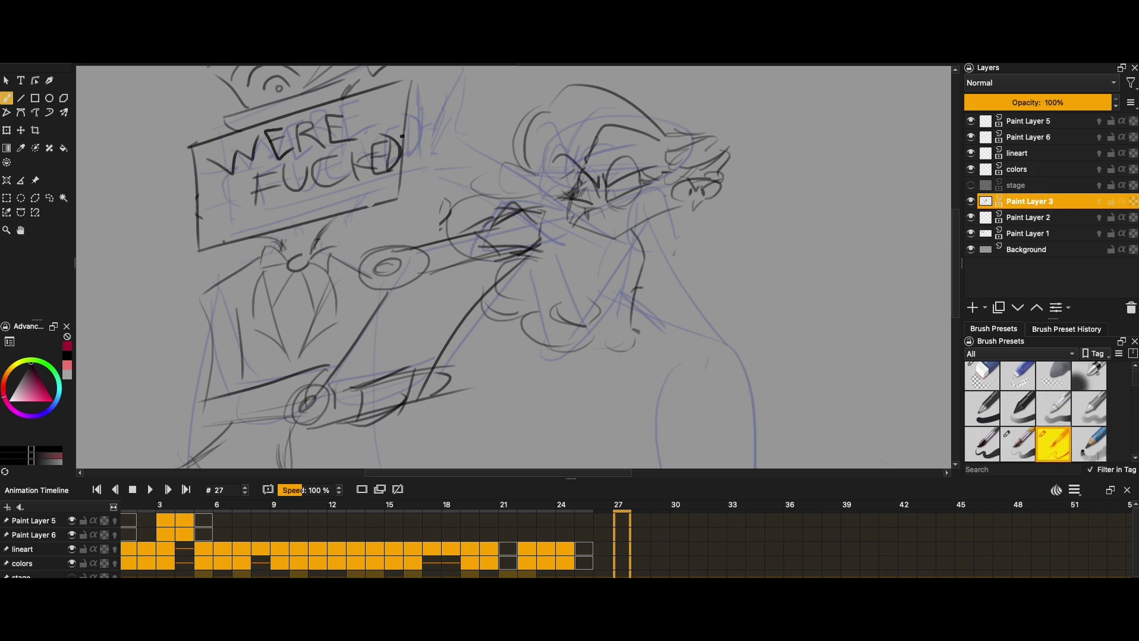
- Sketch the crouching character's shoulder, V-shaped neckline and rounded chest in dark strokes over the rough on frame 27
drag(677, 243, 572, 338)
drag(664, 303, 593, 354)
drag(673, 247, 665, 320)
drag(549, 222, 585, 330)
drag(528, 250, 555, 350)
drag(558, 353, 617, 339)
- Refine the crouching character's neck and add thin hair strands with a loose curl hanging behind the ear
drag(677, 262, 607, 185)
drag(606, 229, 596, 237)
mouse_move(617, 126)
mouse_down()
mouse_move(608, 160)
mouse_move(626, 174)
mouse_up()
drag(638, 132, 640, 190)
drag(662, 175, 688, 196)
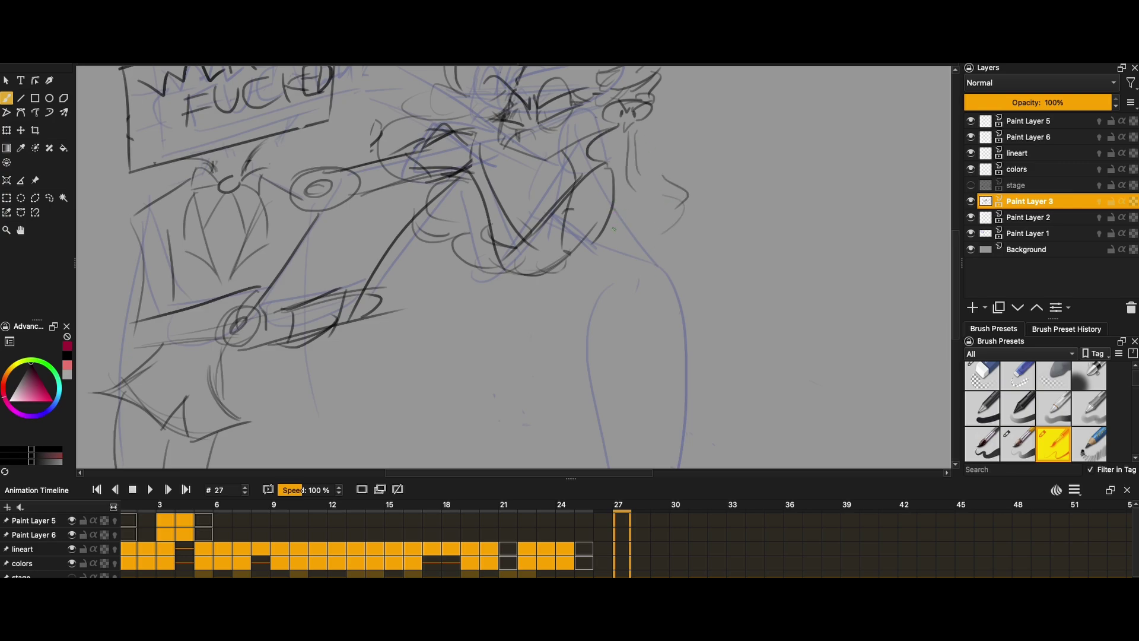
- Sketch the crouching character's waist curve and back line running from the shoulder down to the hip
drag(570, 243, 626, 291)
drag(654, 241, 654, 265)
drag(614, 175, 659, 273)
key(ctrl+z)
drag(611, 125, 580, 169)
mouse_move(599, 155)
mouse_down()
mouse_move(636, 209)
mouse_move(605, 172)
mouse_up()
drag(605, 157, 682, 266)
- Sketch the crouching character's hips and straight legs down to the canvas edge, with a curved hem across the thighs
drag(534, 297, 453, 166)
drag(596, 137, 572, 420)
drag(537, 156, 528, 421)
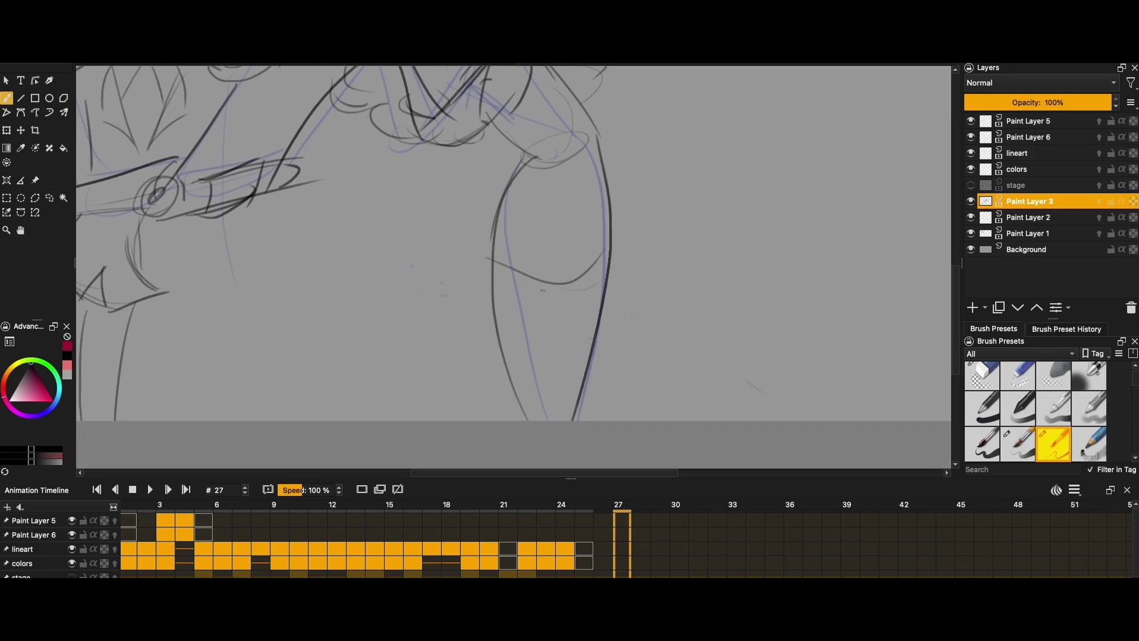
drag(505, 198, 560, 394)
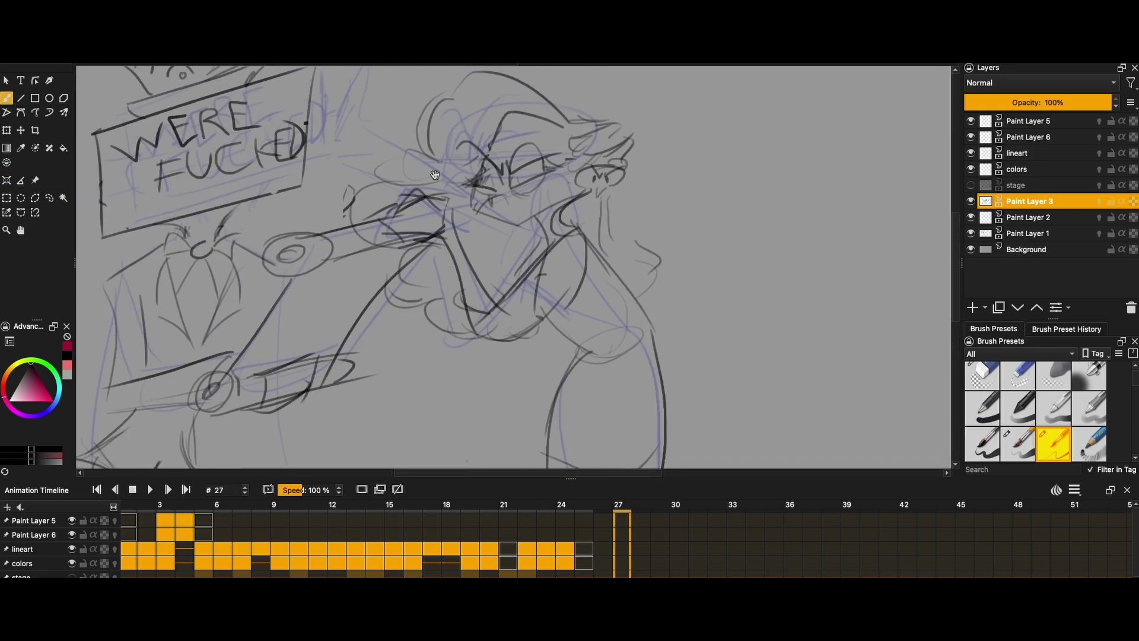
- Sketch the crouching character's raised arm and hand stretching across the chest toward the box head
drag(431, 176, 564, 272)
mouse_move(495, 135)
mouse_down()
mouse_move(444, 201)
mouse_move(665, 339)
mouse_up()
drag(466, 235, 518, 290)
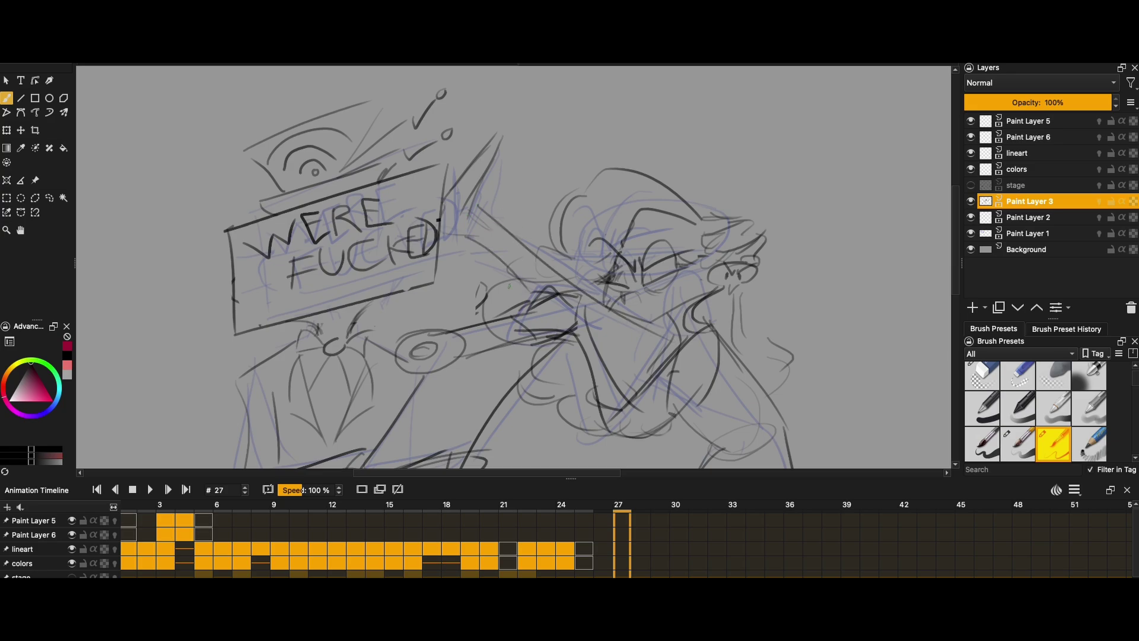
- Review the dark poses across frames 25 to 28 with the Paint Layer 1 rough hidden, and show that layer again on frame 28
click(971, 234)
drag(534, 297, 474, 208)
right_click(656, 255)
scroll(657, 255, down, 3)
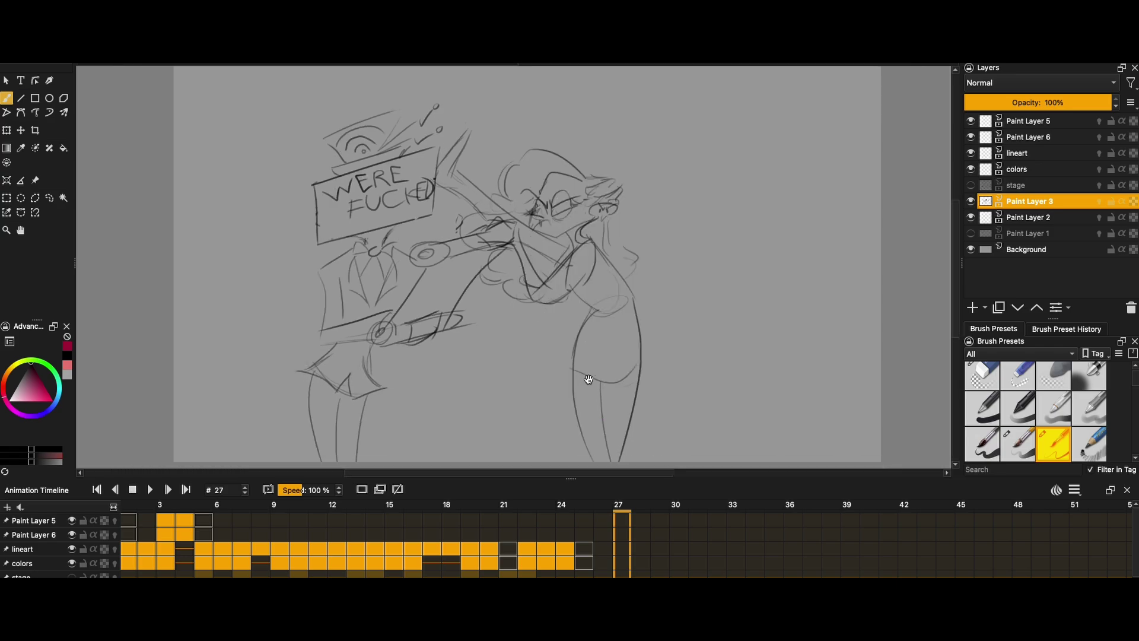
click(541, 554)
key(period)
key(period)
key(period)
key(period)
key(period)
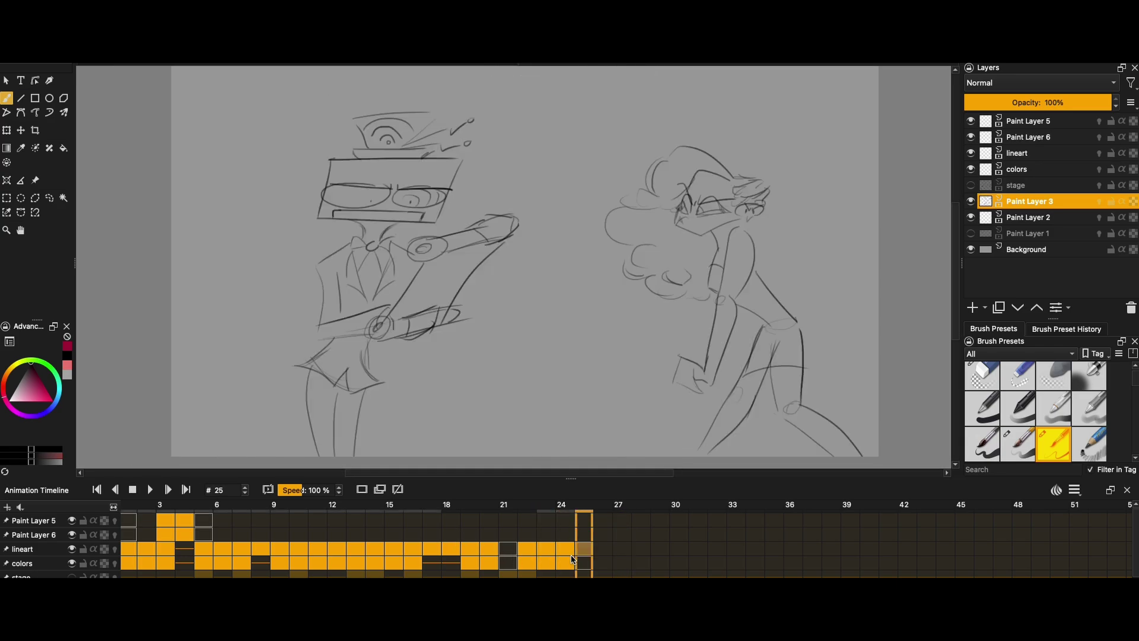
click(971, 233)
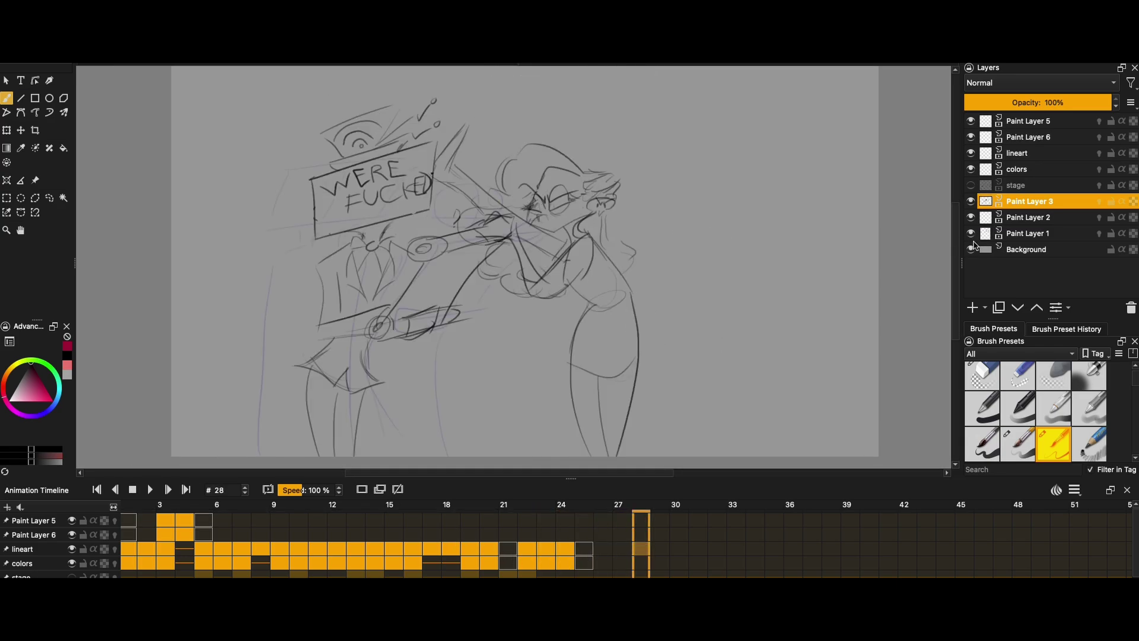